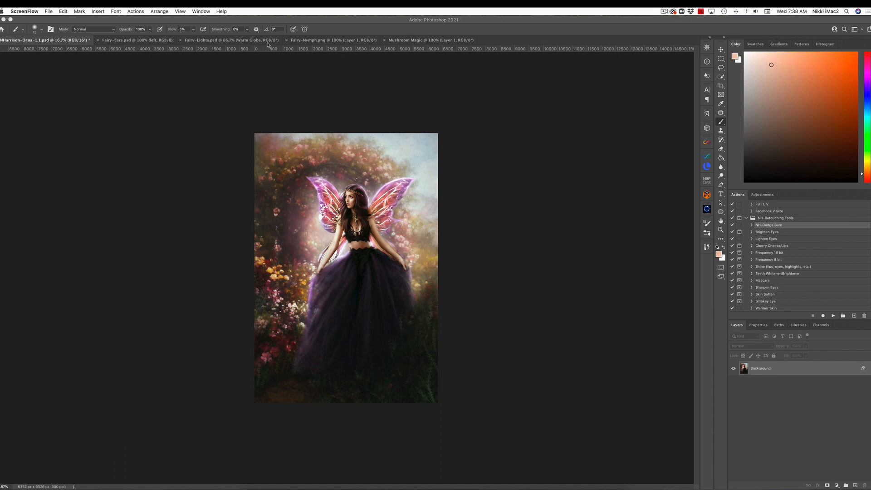
# Step: Bring up the floating Fairy Garden.jpg document and close it
pyautogui.hotkey('ctrl', 'Up')
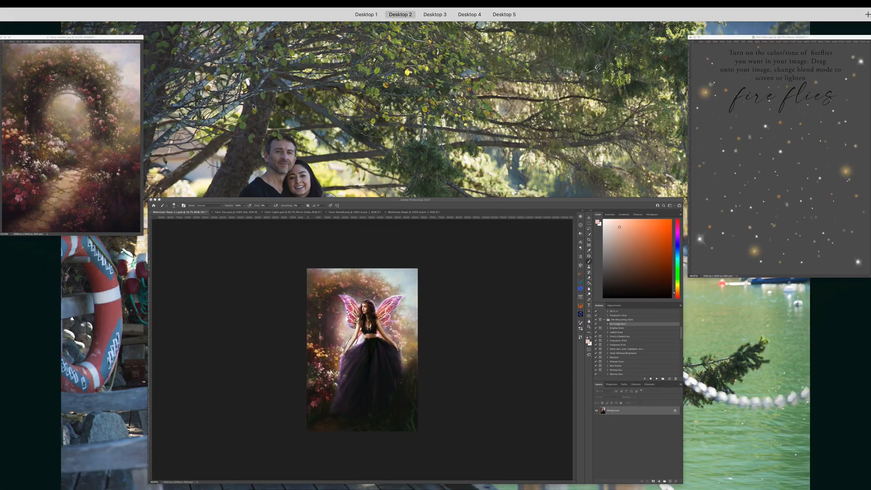
pyautogui.click(59, 125)
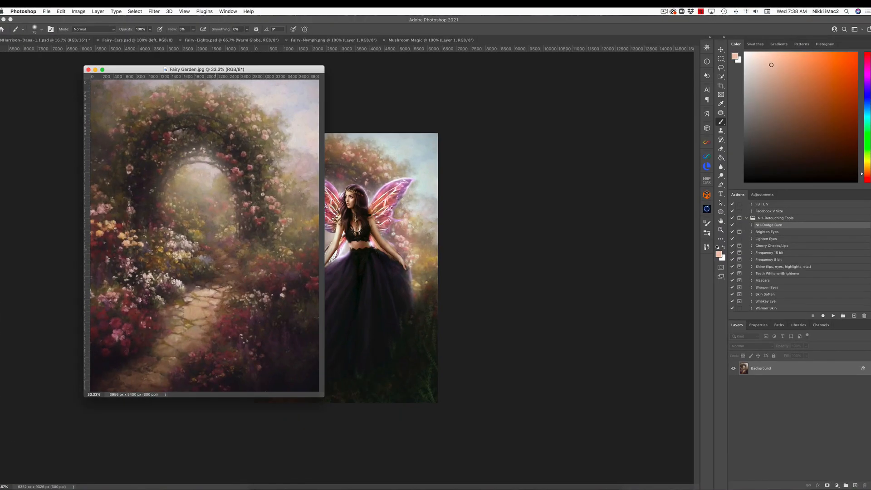
pyautogui.click(89, 70)
# Step: Bring up the Fire-Flies.psd document and copy its Warm layer into the fairy portrait
pyautogui.hotkey('ctrl', 'Up')
pyautogui.click(730, 204)
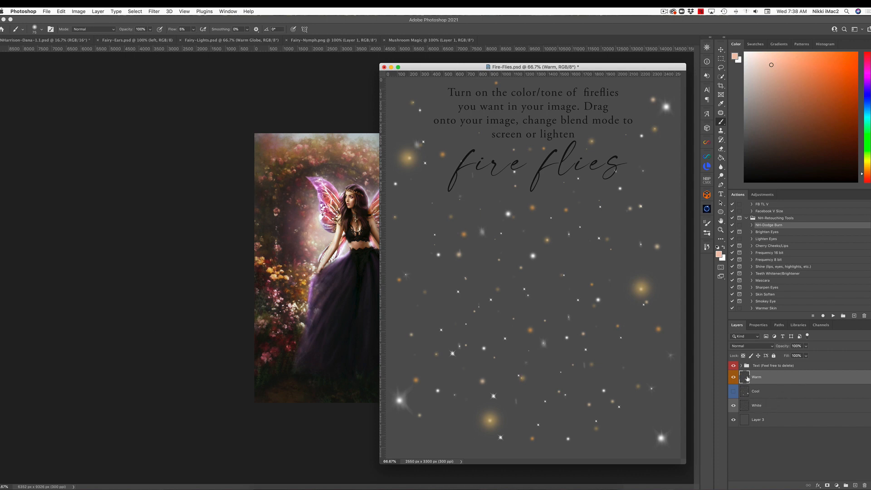
pyautogui.moveTo(745, 378); pyautogui.dragTo(335, 279)
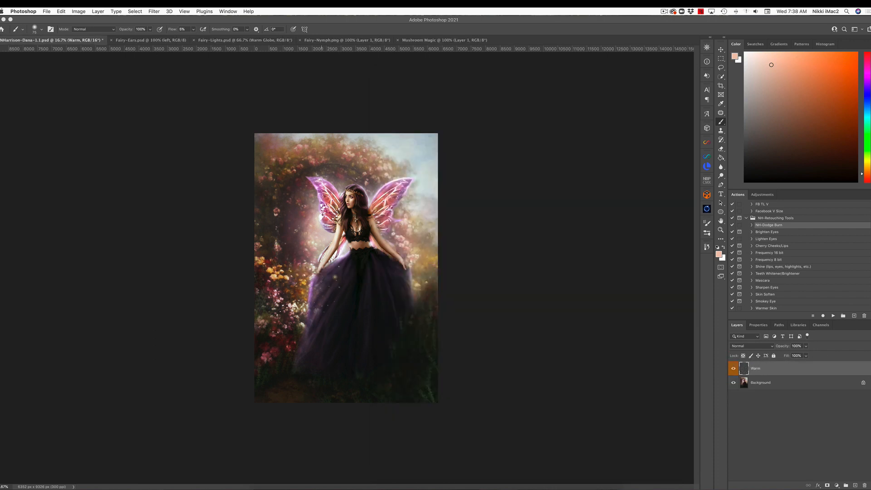
# Step: Enlarge the Warm fireflies layer to about 152%, rotate it about -96°, and place it over the lower part of the skirt
pyautogui.click(721, 49)
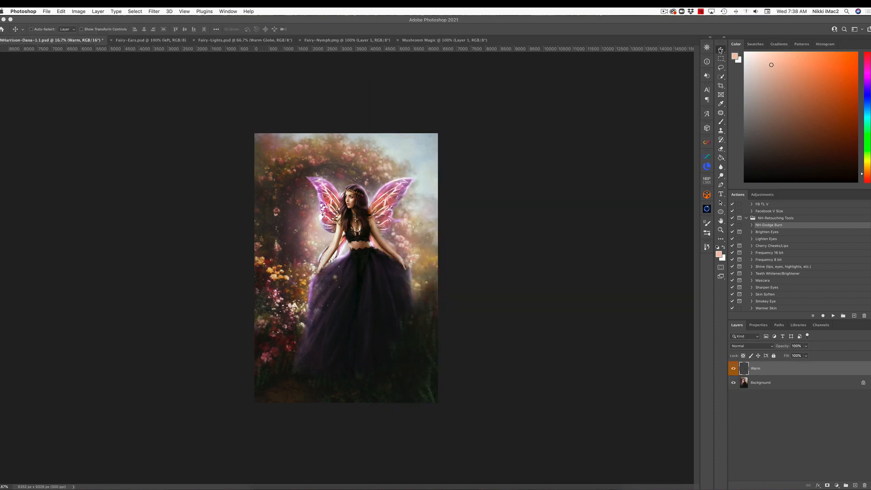
pyautogui.press('super+t')
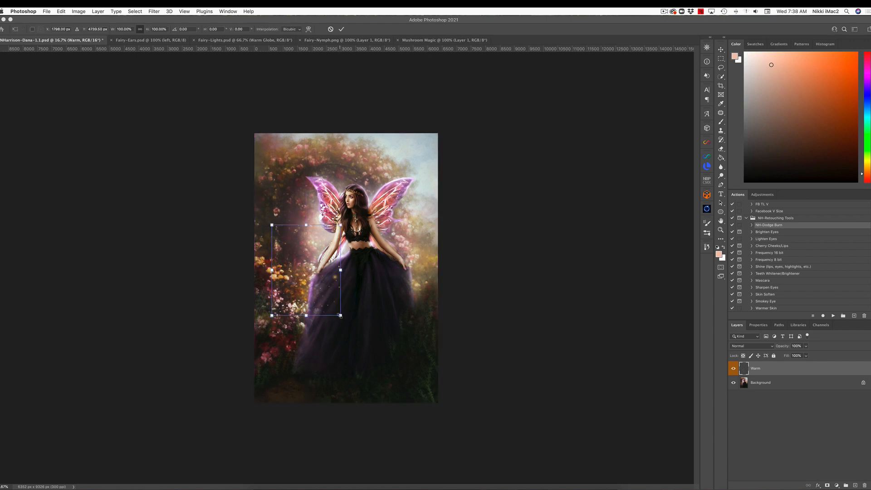
pyautogui.moveTo(341, 316); pyautogui.dragTo(376, 362)
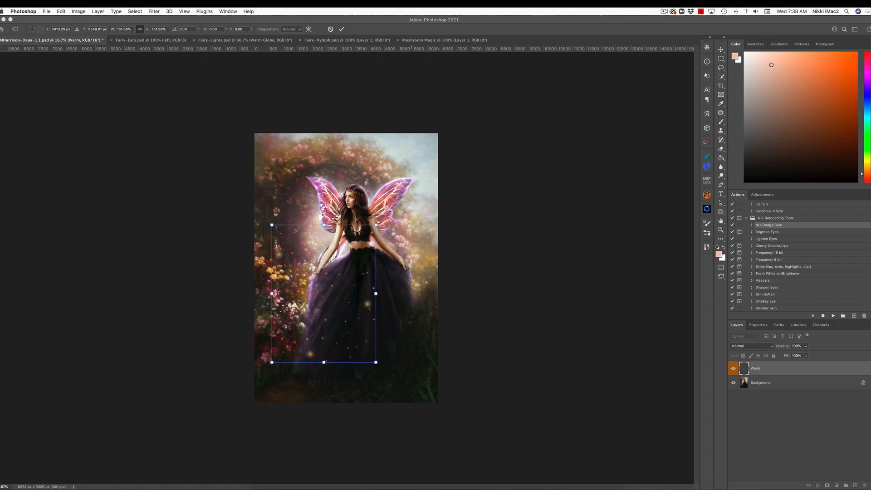
pyautogui.moveTo(431, 298); pyautogui.dragTo(312, 182)
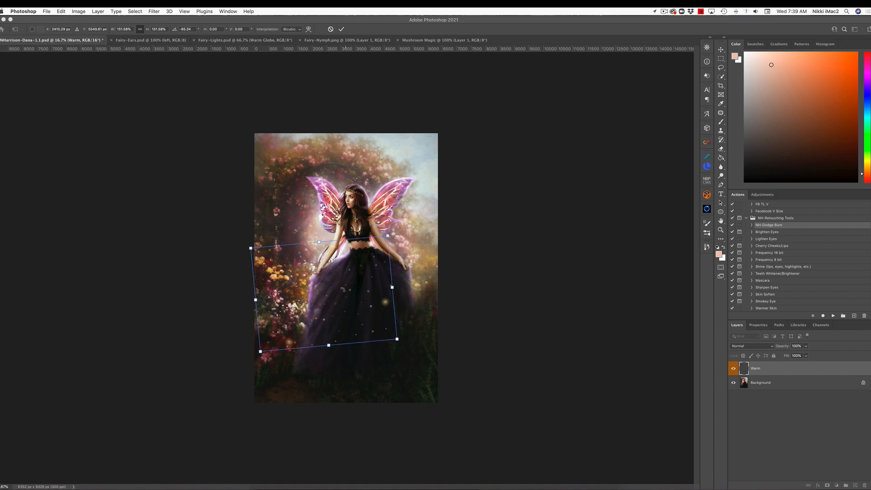
pyautogui.moveTo(344, 294); pyautogui.dragTo(382, 337)
pyautogui.press('Return')
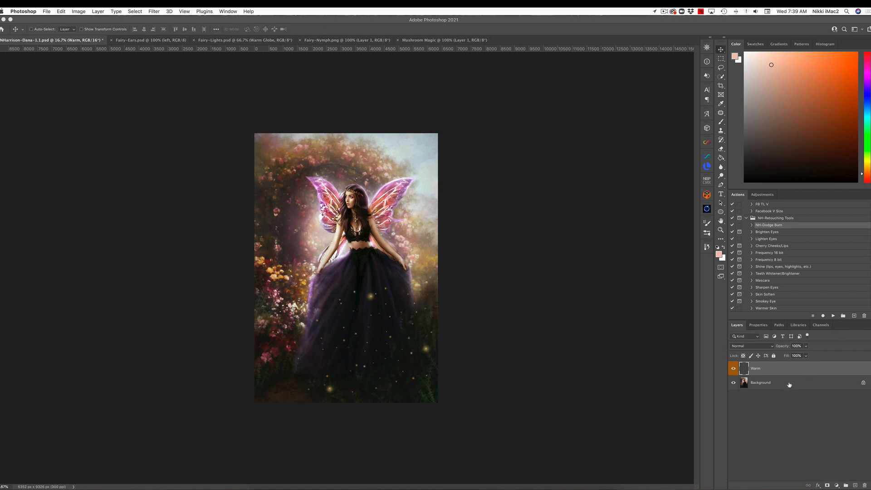
# Step: Duplicate the Warm layer, scale the copy to about 70%, rotate it about -55°, and place it around the fairy's left-hand wing
pyautogui.press('super+j')
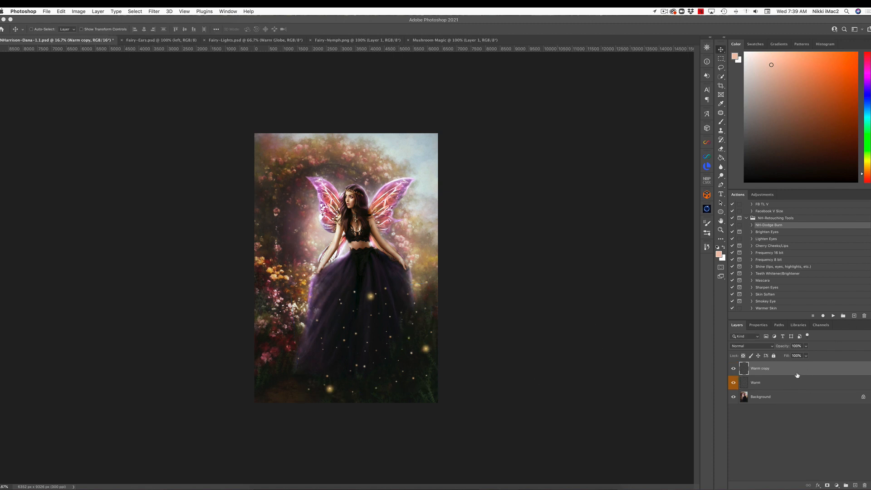
pyautogui.moveTo(372, 325); pyautogui.dragTo(333, 228)
pyautogui.press('super+t')
pyautogui.moveTo(389, 176); pyautogui.dragTo(297, 205)
pyautogui.moveTo(297, 254); pyautogui.dragTo(295, 198)
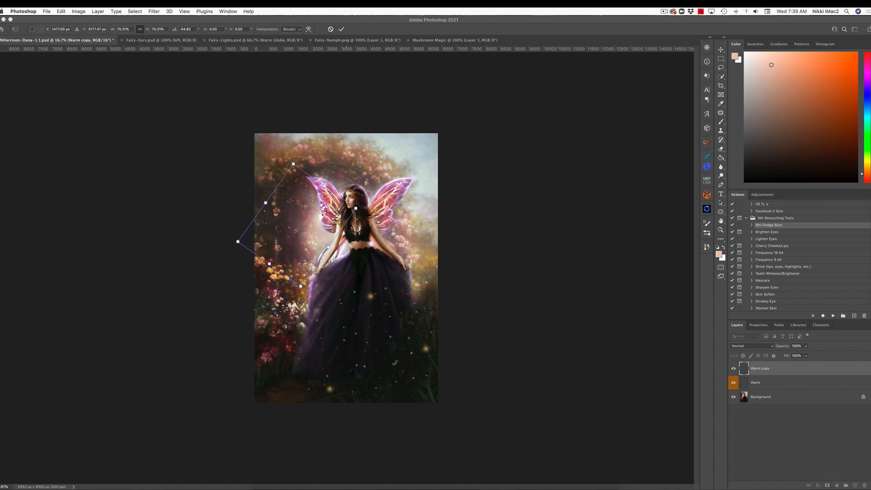
pyautogui.press('Return')
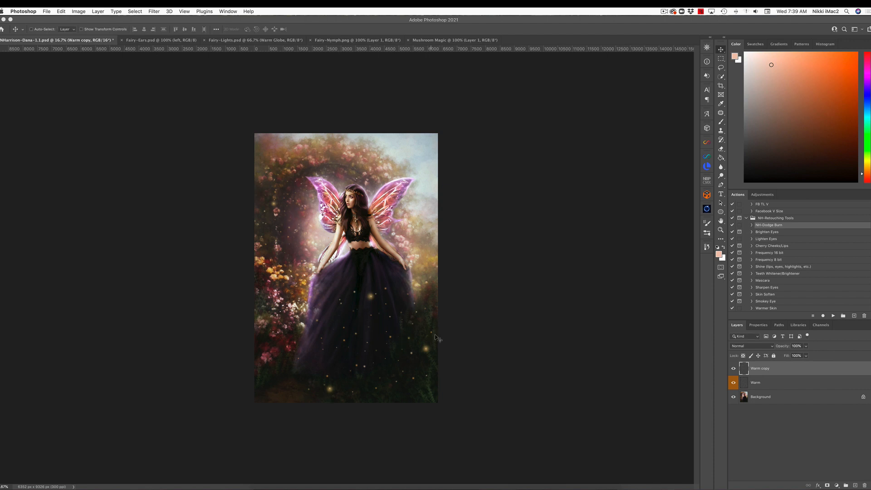
# Step: Set the Warm layer's blend mode to Screen and lower its opacity
pyautogui.click(772, 384)
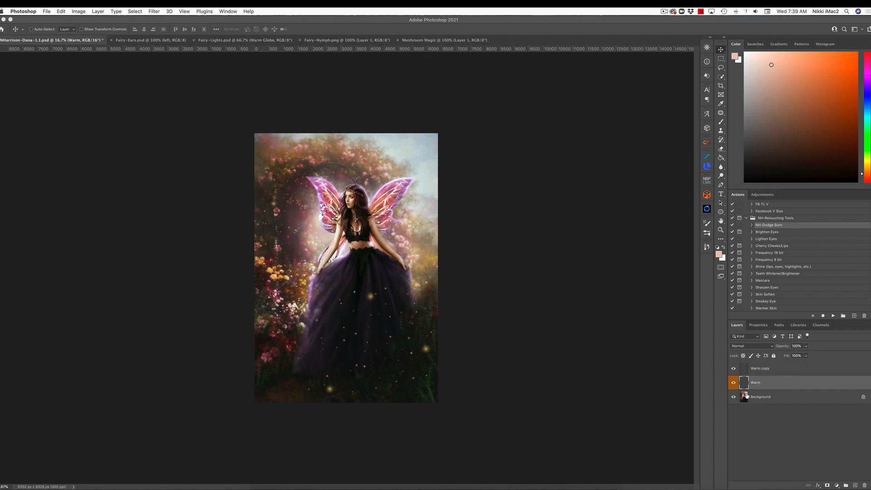
pyautogui.click(746, 346)
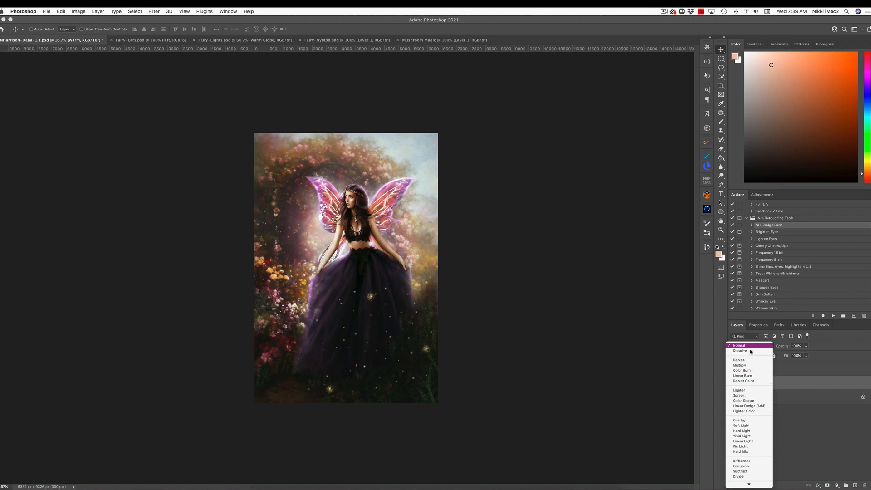
pyautogui.click(740, 395)
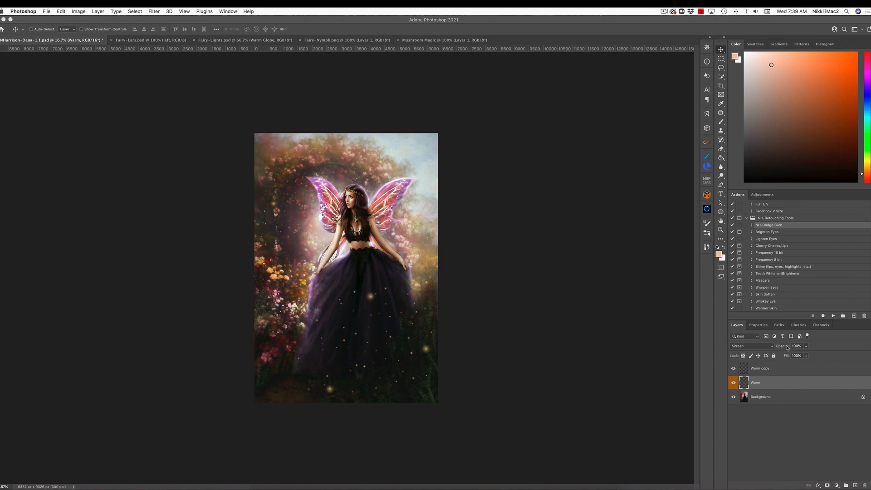
pyautogui.click(805, 345)
pyautogui.moveTo(807, 354); pyautogui.dragTo(793, 360)
# Step: Lower the opacity of the Warm copy layer
pyautogui.click(777, 372)
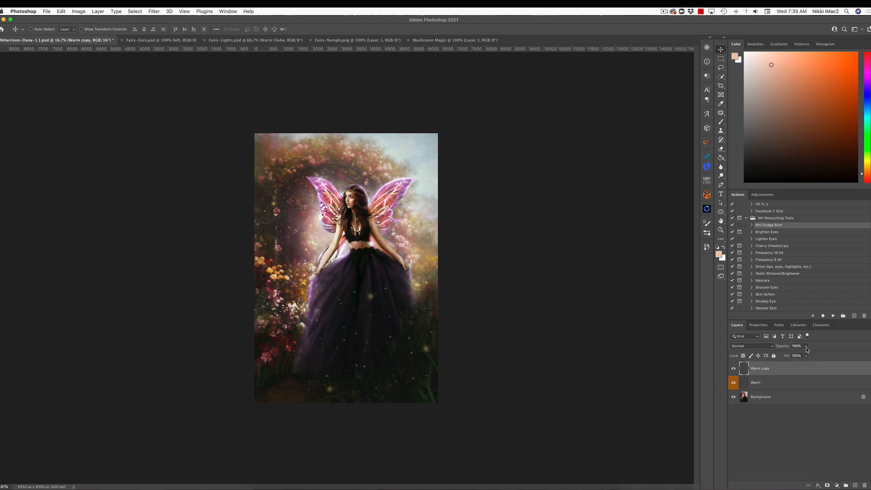
pyautogui.click(807, 346)
pyautogui.moveTo(805, 356); pyautogui.dragTo(790, 359)
# Step: Float the Fairy-Ears.psd document in its own window and copy its right ear layer into the fairy portrait
pyautogui.click(161, 40)
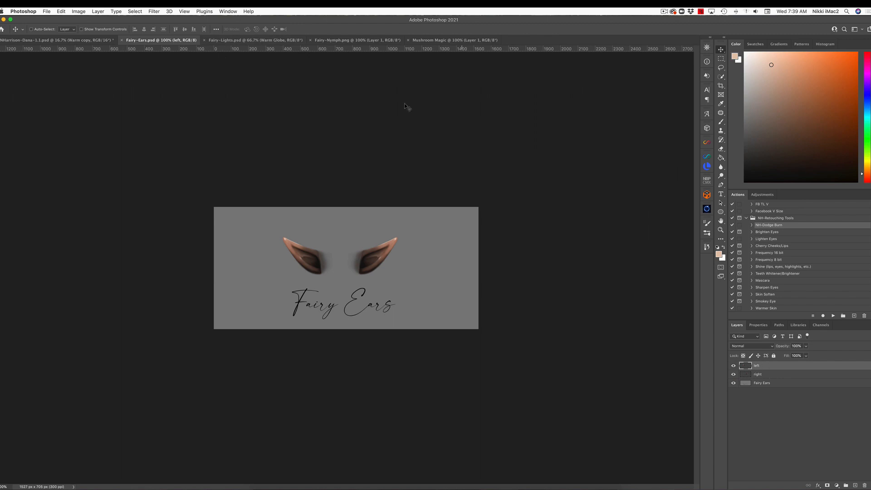
pyautogui.moveTo(164, 40); pyautogui.dragTo(160, 118)
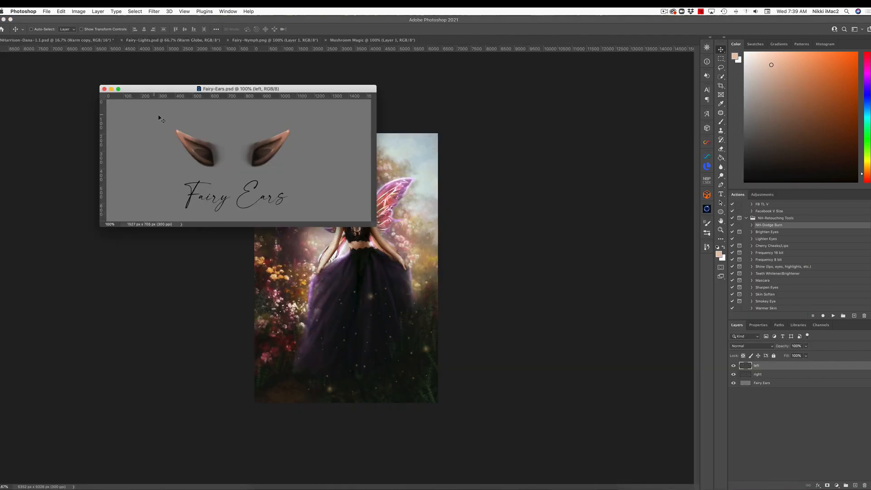
pyautogui.moveTo(298, 89); pyautogui.dragTo(256, 153)
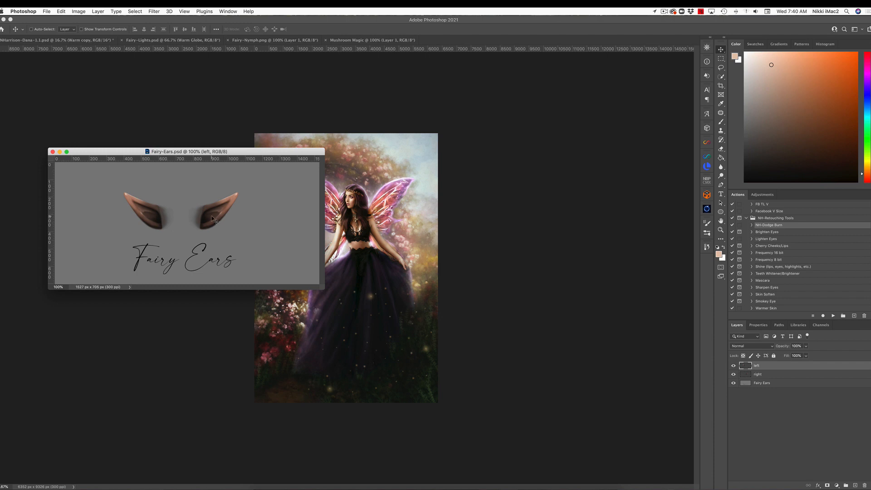
pyautogui.click(781, 378)
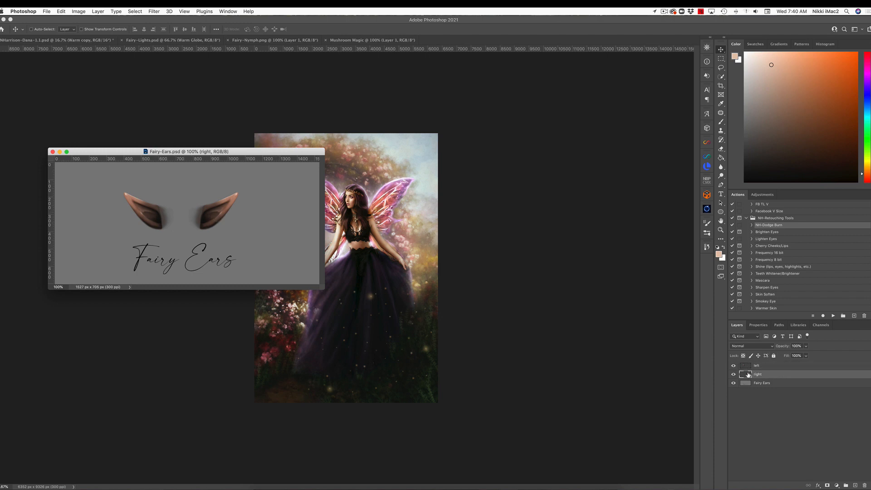
pyautogui.moveTo(781, 378); pyautogui.dragTo(408, 227)
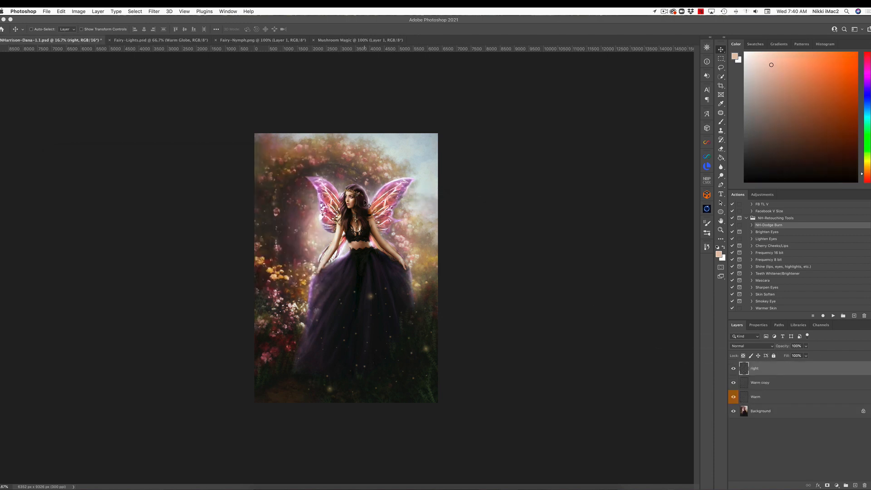
# Step: Move the ear onto the side of the fairy's head below the headband and rotate it slightly to fit
pyautogui.scroll(3, 341, 169)
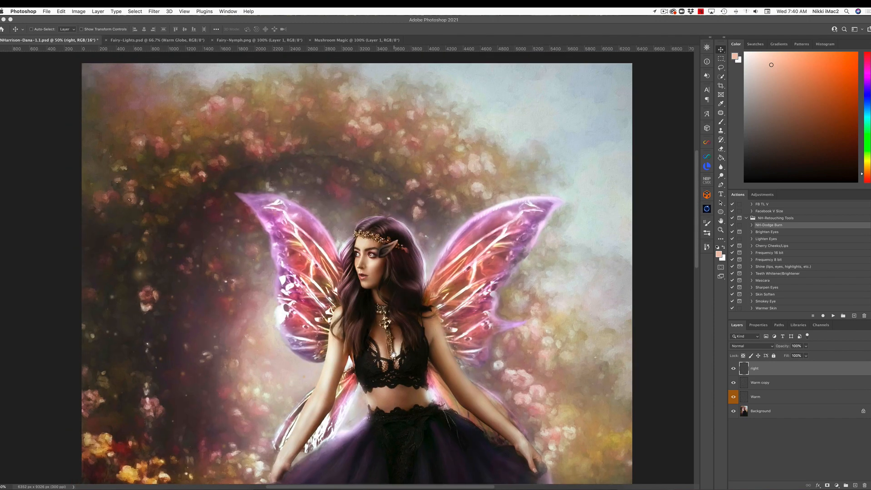
pyautogui.moveTo(389, 250); pyautogui.dragTo(410, 262)
pyautogui.moveTo(406, 262); pyautogui.dragTo(408, 268)
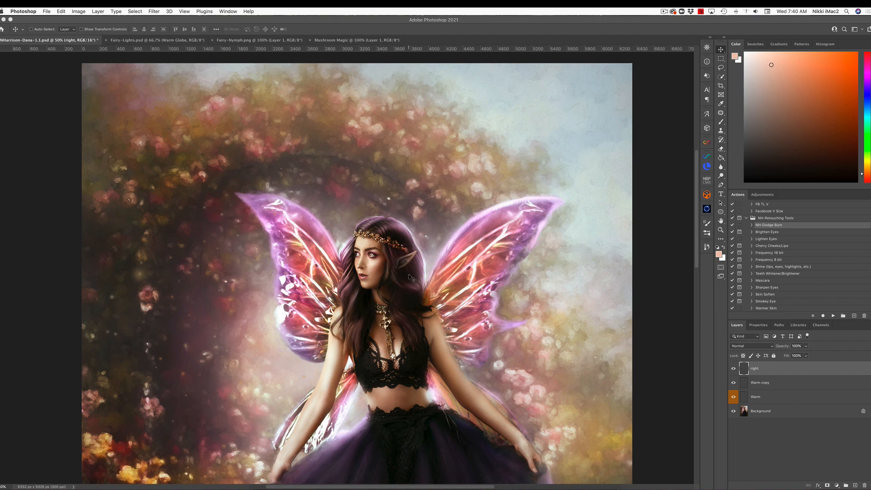
pyautogui.press('super+t')
pyautogui.moveTo(427, 244); pyautogui.dragTo(440, 230)
pyautogui.moveTo(405, 263); pyautogui.dragTo(403, 262)
pyautogui.press('Return')
# Step: Add a layer mask to the right ear layer and clip a new empty layer to it
pyautogui.click(827, 485)
pyautogui.press('b')
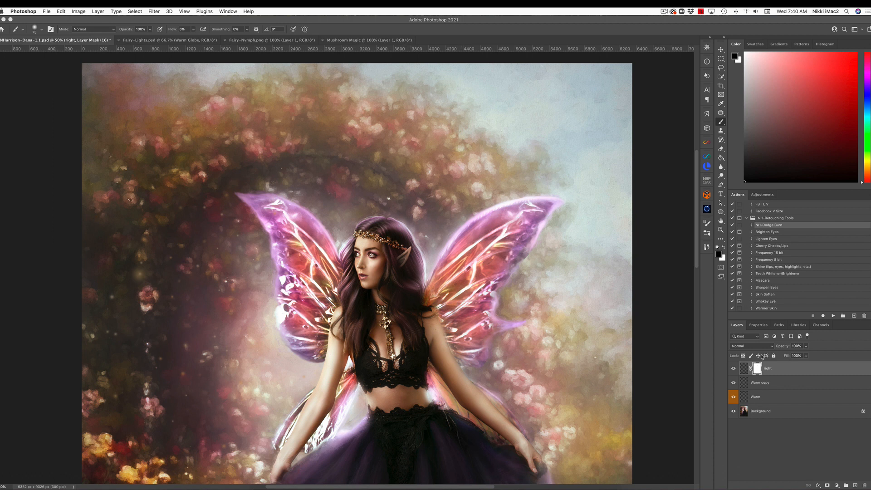
pyautogui.click(855, 485)
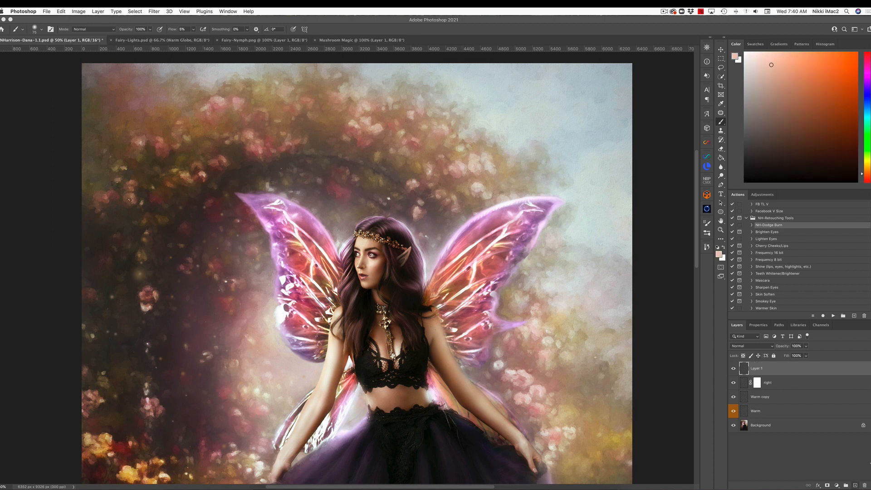
pyautogui.rightClick(776, 374)
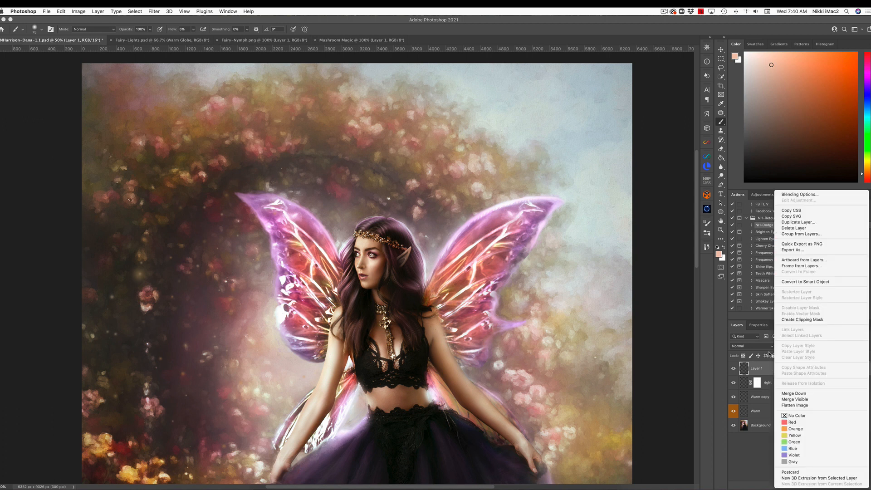
pyautogui.click(790, 320)
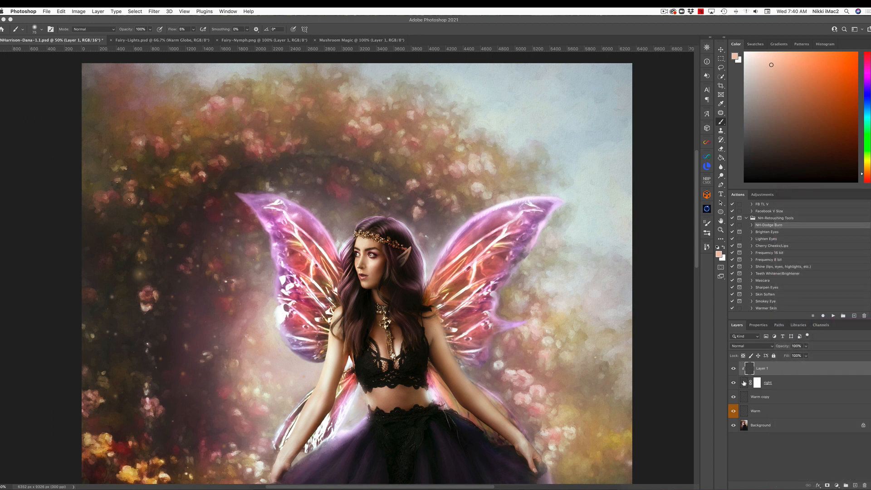
# Step: Set the clipped layer's blend mode to Color and pick a skin tone from the fairy's face as the foreground colour
pyautogui.click(749, 346)
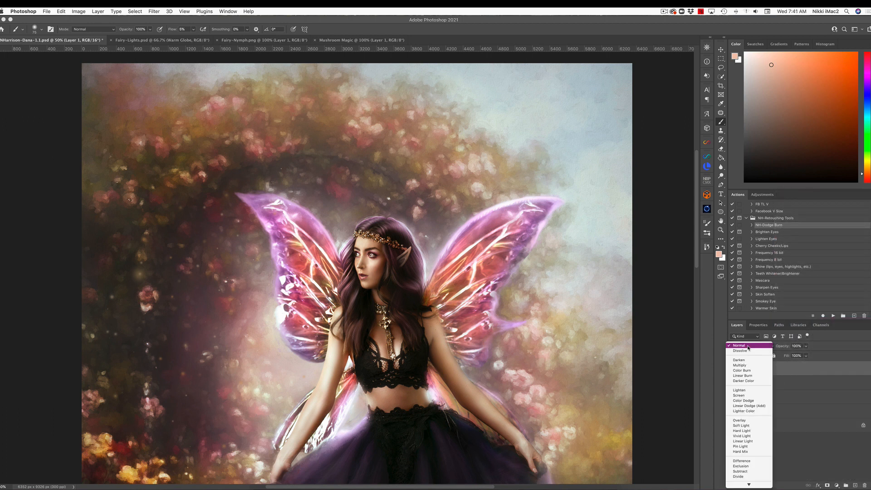
pyautogui.click(749, 480)
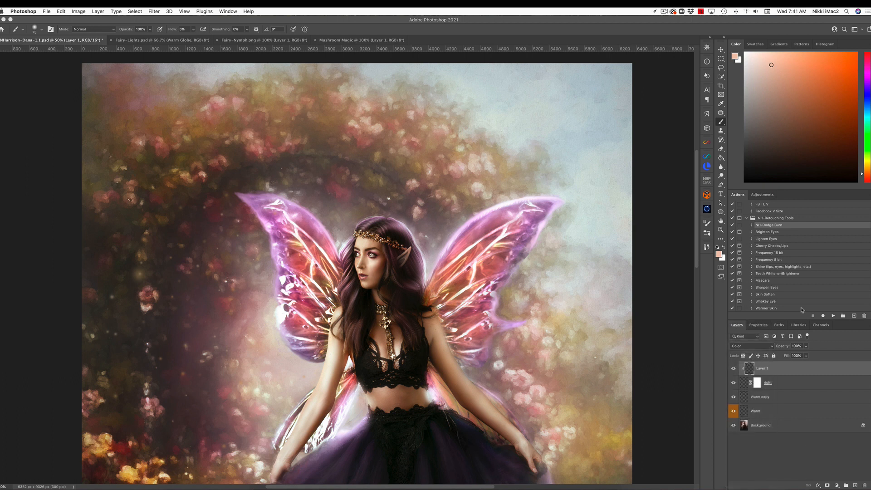
pyautogui.moveTo(379, 273); pyautogui.dragTo(377, 268)
pyautogui.press('super+minus')
pyautogui.press('super+minus')
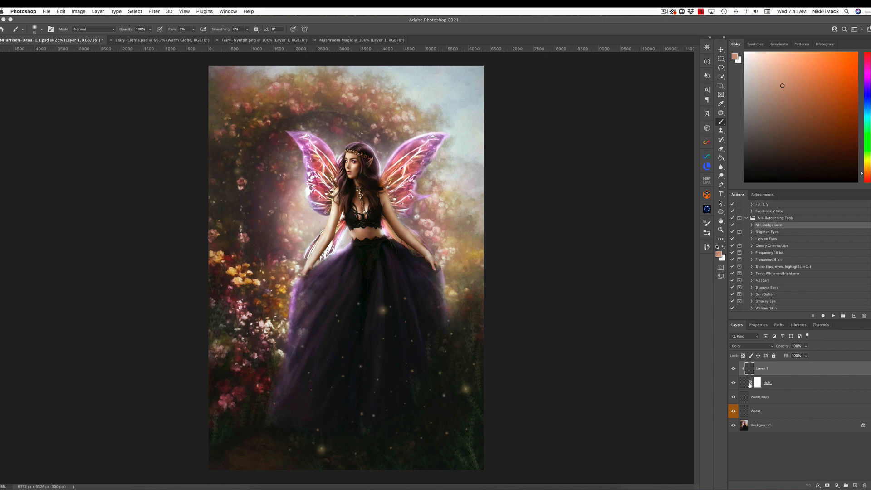
# Step: Scale the right ear layer down slightly and nudge it into place in the fairy's hair
pyautogui.click(746, 385)
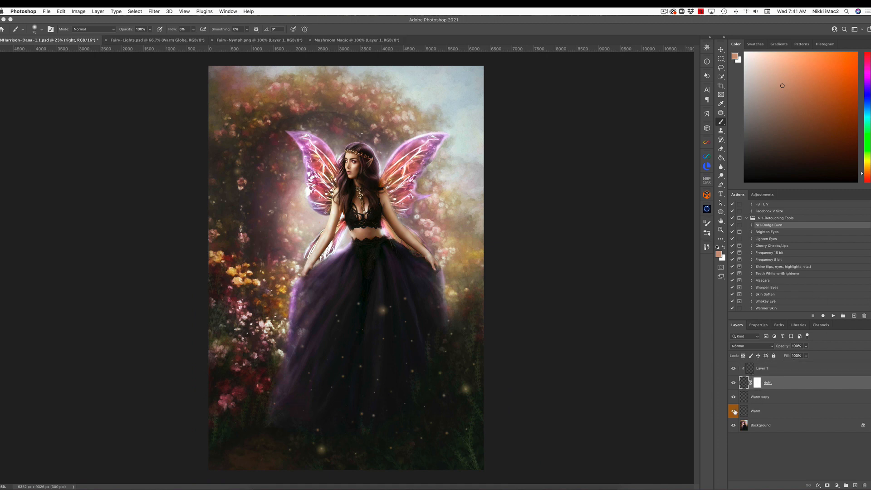
pyautogui.press('super+t')
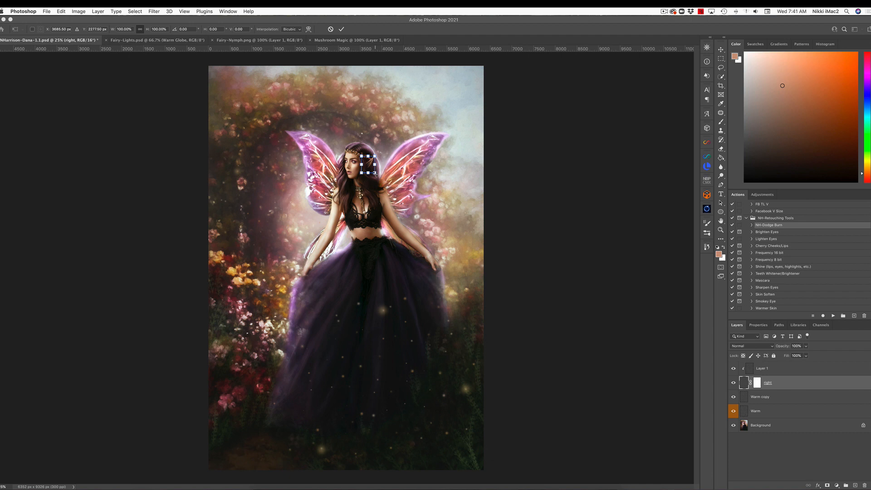
pyautogui.moveTo(375, 174); pyautogui.dragTo(374, 173)
pyautogui.press('Return')
pyautogui.press('b')
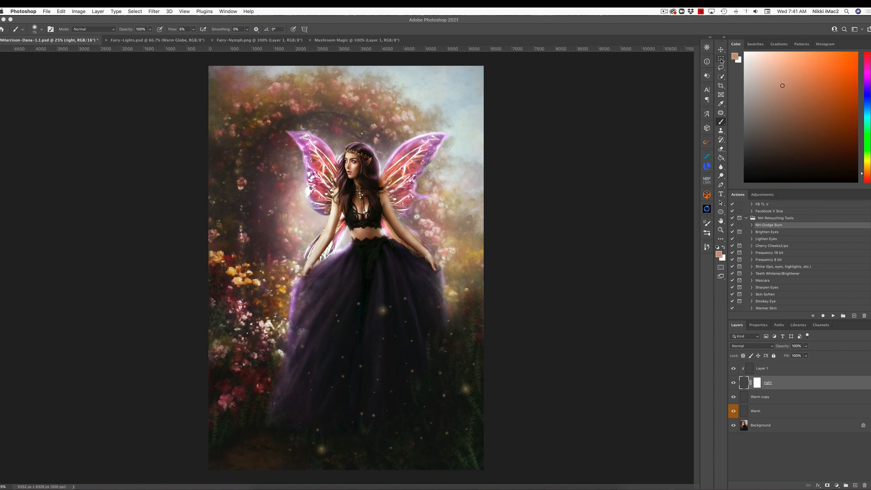
pyautogui.press('v')
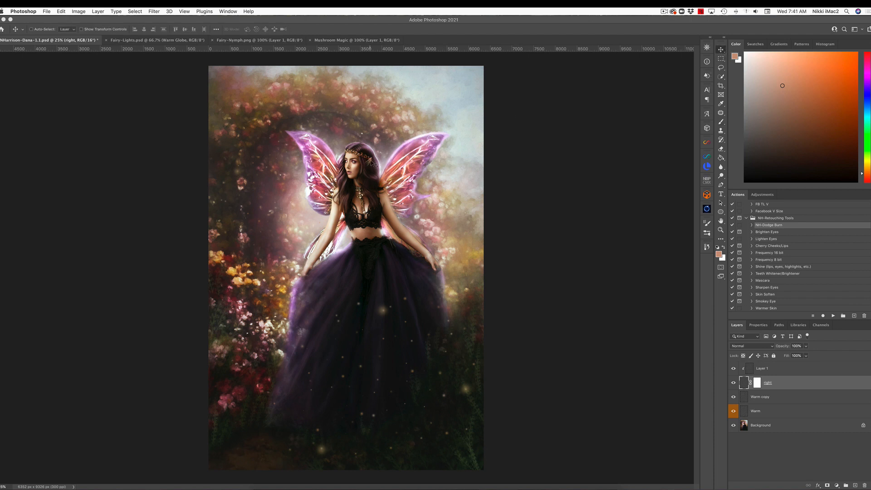
pyautogui.moveTo(373, 162); pyautogui.dragTo(373, 163)
# Step: Float the Fairy-Nymph.png document and copy its two sleeping nymphs into the fairy portrait composite beside the skirt
pyautogui.click(256, 40)
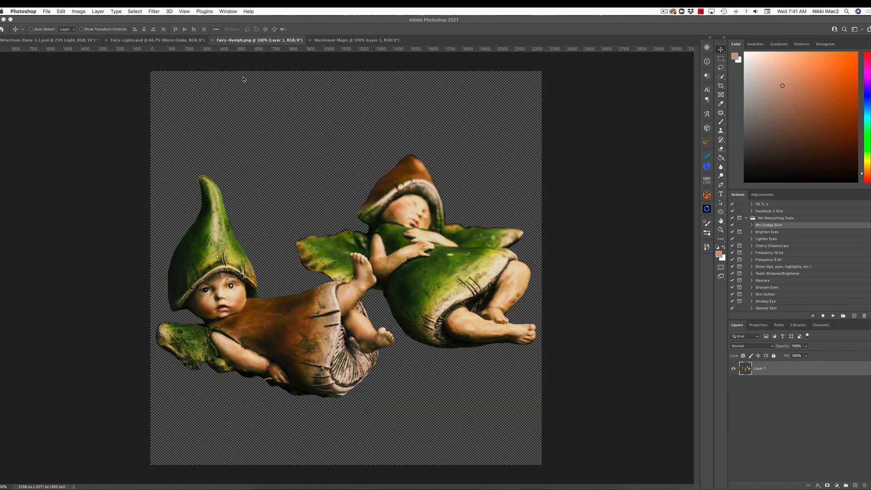
pyautogui.hotkey('ctrl', 'alt', 'f')
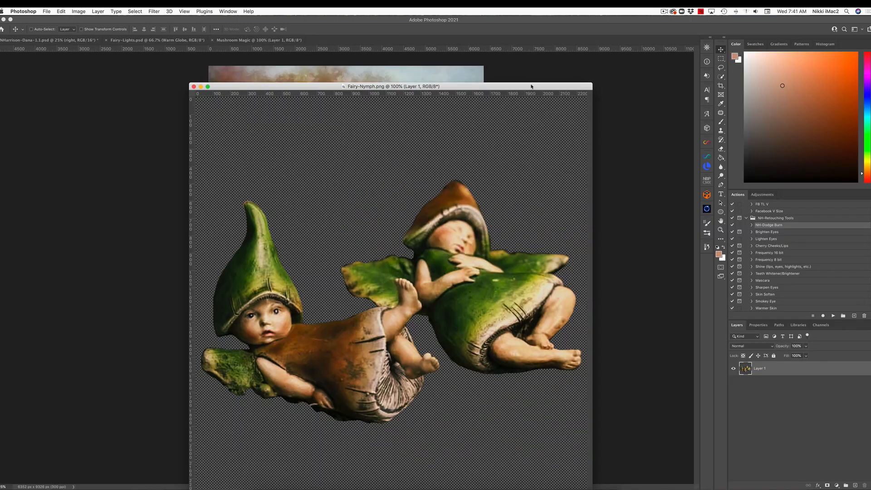
pyautogui.moveTo(531, 86); pyautogui.dragTo(628, 165)
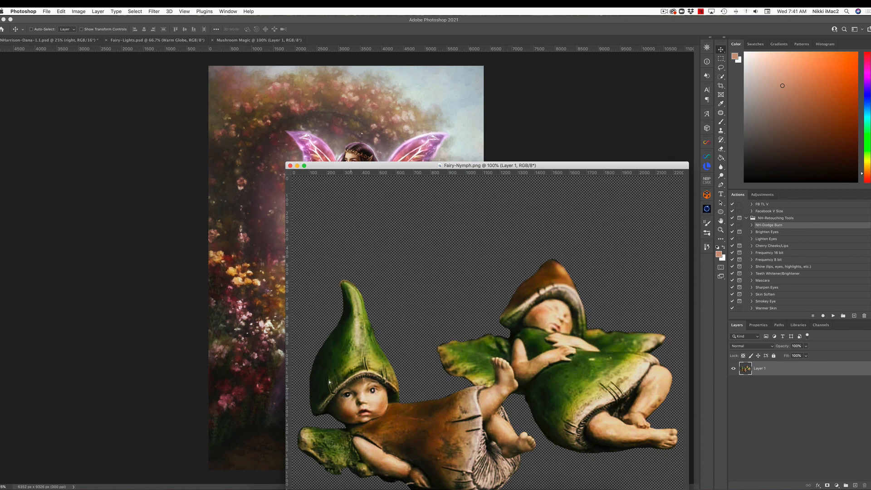
pyautogui.moveTo(329, 382); pyautogui.dragTo(295, 373)
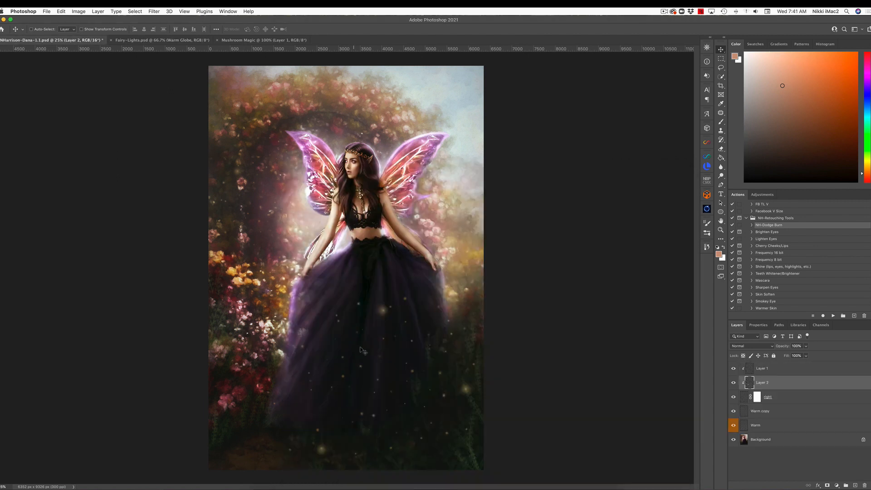
pyautogui.moveTo(362, 350); pyautogui.dragTo(318, 340)
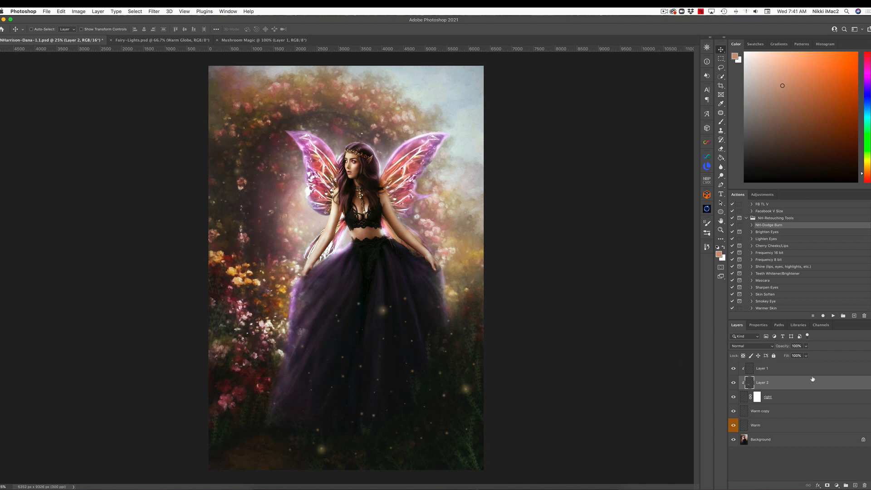
# Step: Raise the nymph layer to the top of the stack, release its clipping mask and place the nymphs on the ground by the skirt's hem
pyautogui.moveTo(787, 383); pyautogui.dragTo(785, 369)
pyautogui.rightClick(779, 371)
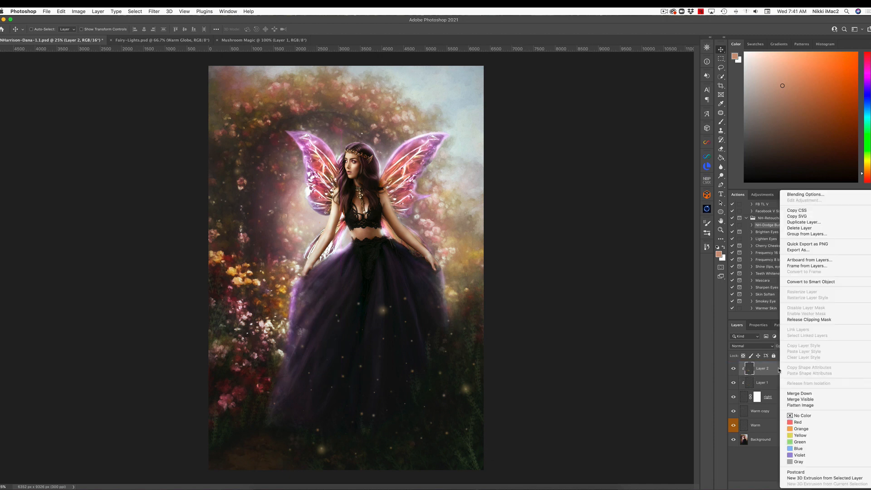
pyautogui.click(801, 319)
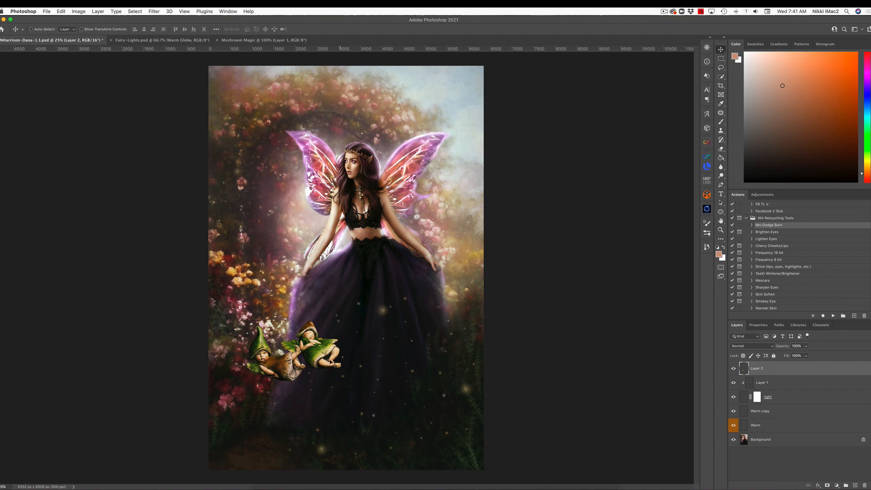
pyautogui.moveTo(318, 352); pyautogui.dragTo(308, 433)
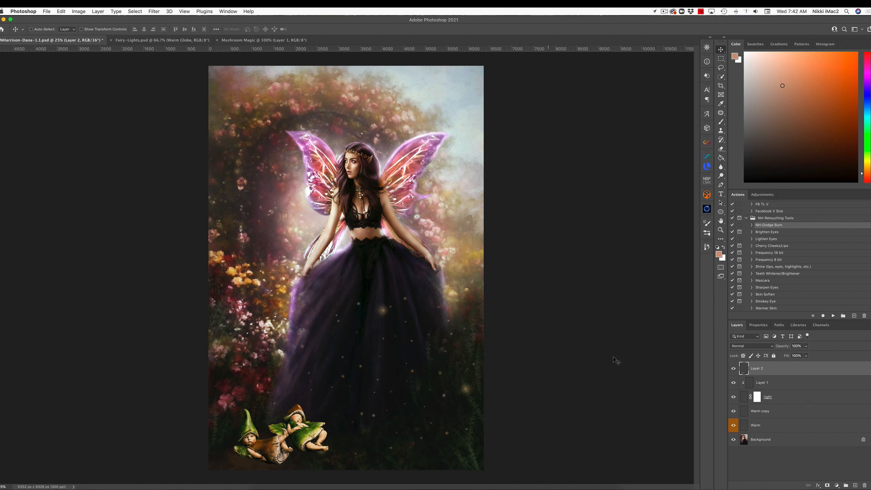
pyautogui.click(78, 11)
pyautogui.press('Escape')
pyautogui.click(78, 11)
pyautogui.moveTo(98, 11)
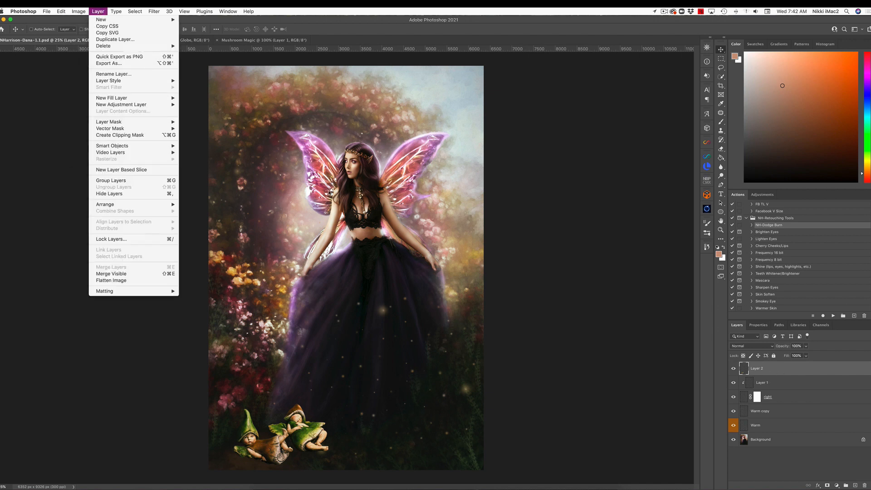
pyautogui.press('Escape')
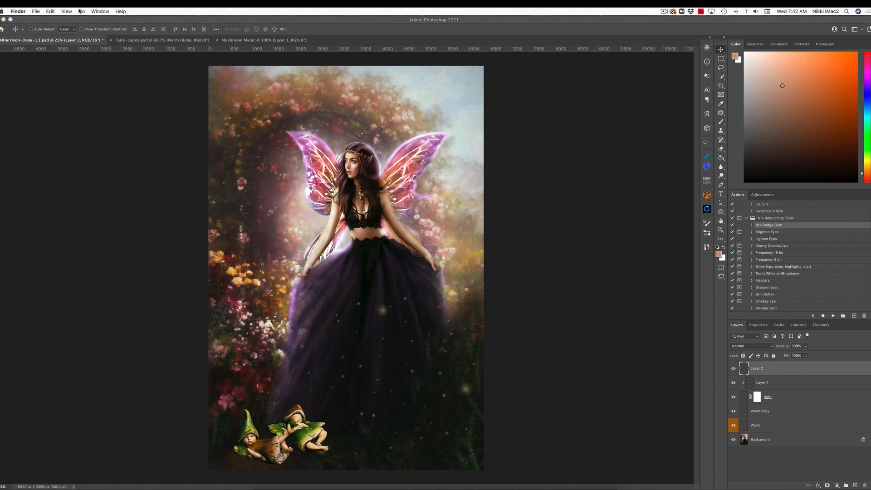
# Step: Start Match Color on the nymph layer with the portrait document as the source and Neutralize enabled
pyautogui.click(79, 11)
pyautogui.moveTo(90, 30)
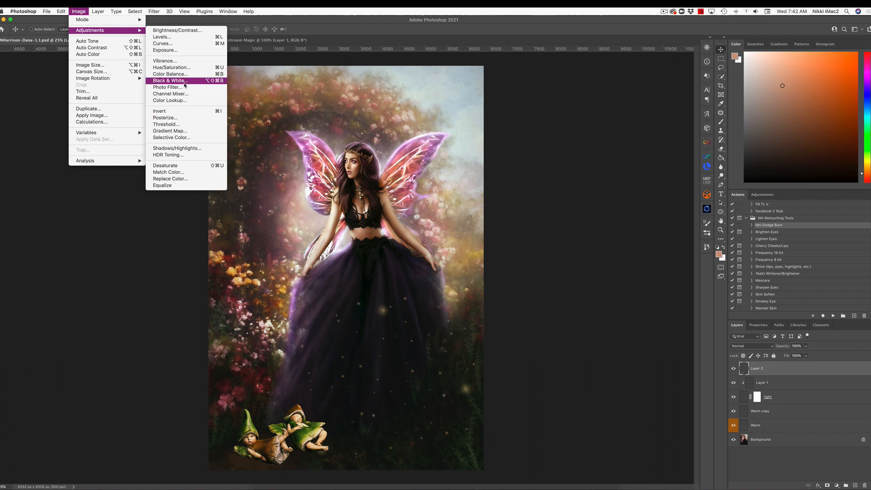
pyautogui.click(195, 173)
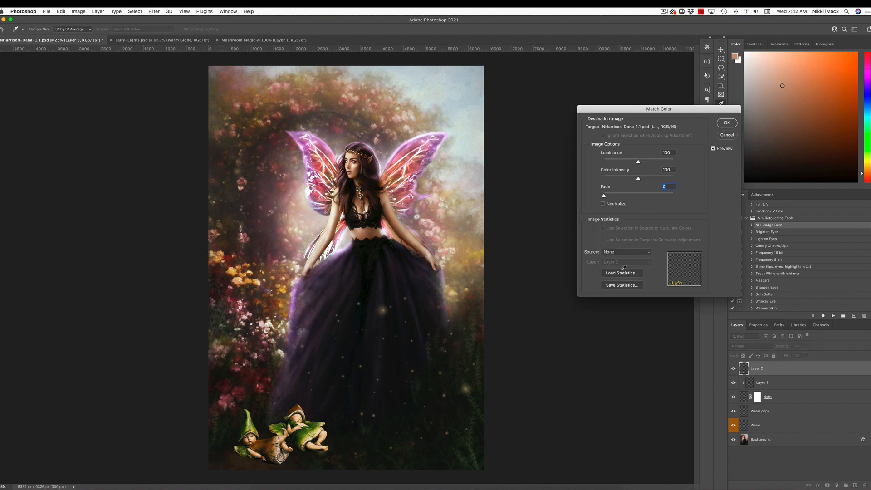
pyautogui.click(622, 251)
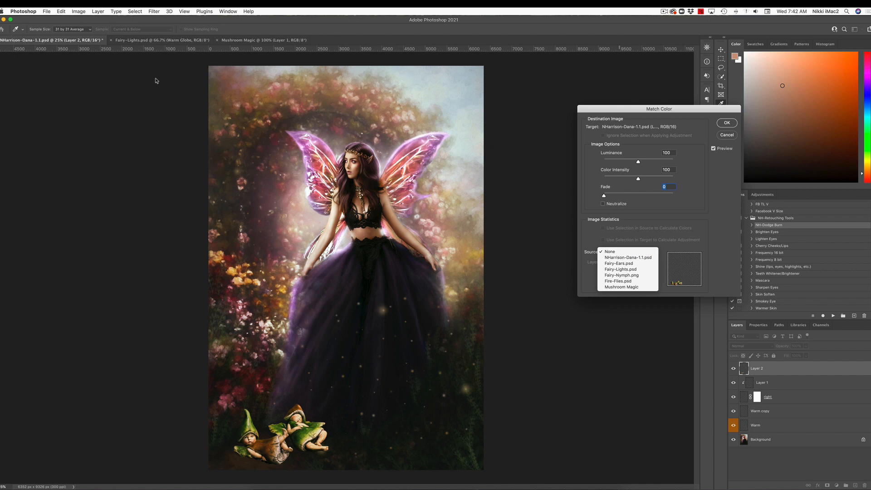
pyautogui.click(644, 258)
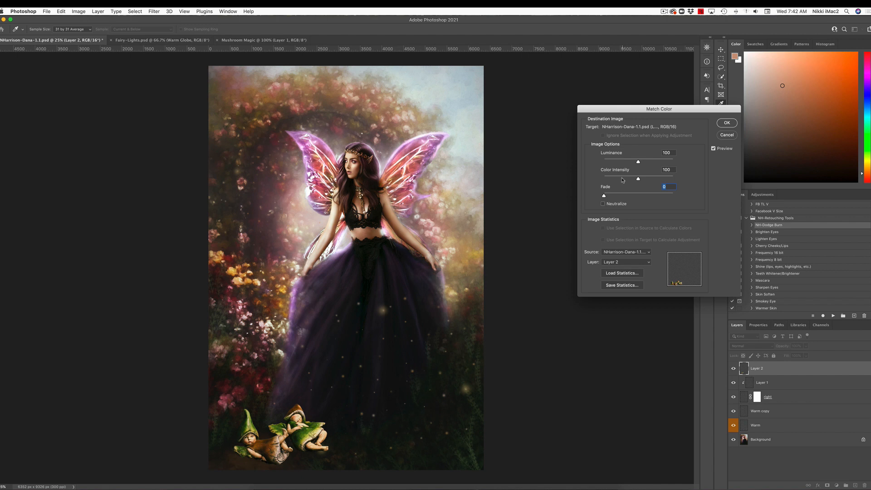
pyautogui.click(603, 204)
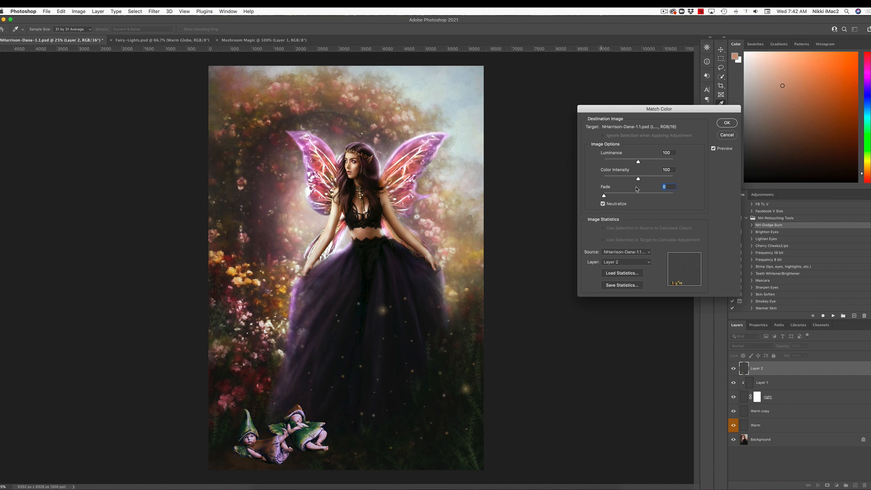
# Step: Set the Match Color fade to 18 and lower the luminance to 20 for the nymphs
pyautogui.moveTo(603, 196); pyautogui.dragTo(623, 196)
pyautogui.moveTo(639, 162); pyautogui.dragTo(621, 163)
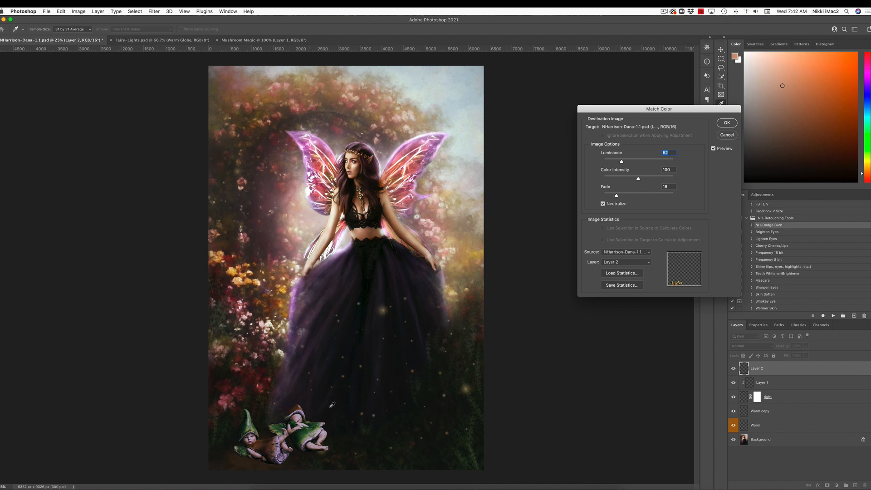
pyautogui.moveTo(621, 162); pyautogui.dragTo(610, 162)
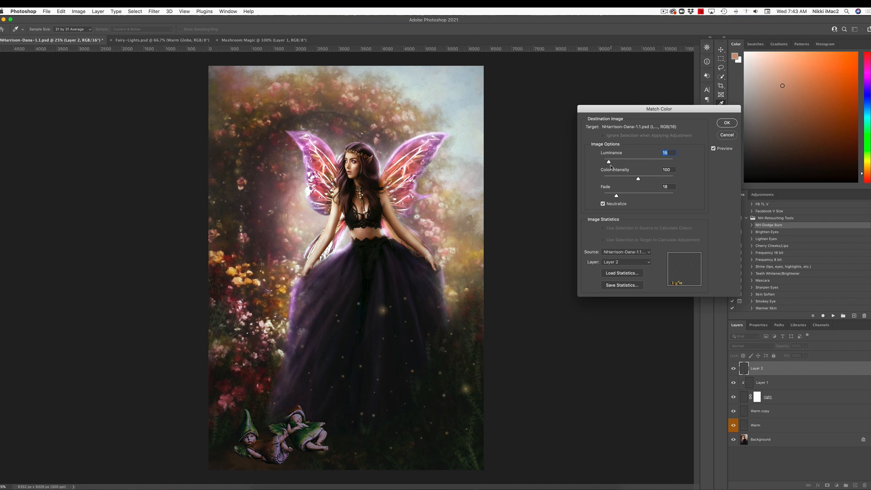
pyautogui.click(611, 162)
# Step: Set the Match Color intensity to 79 and the fade to 22, and apply the adjustment to the nymphs
pyautogui.moveTo(638, 180); pyautogui.dragTo(636, 184)
pyautogui.moveTo(634, 181); pyautogui.dragTo(651, 178)
pyautogui.moveTo(655, 181); pyautogui.dragTo(642, 182)
pyautogui.click(631, 180)
pyautogui.moveTo(616, 196)
pyautogui.mouseDown()
pyautogui.moveTo(651, 194)
pyautogui.moveTo(623, 199)
pyautogui.mouseUp()
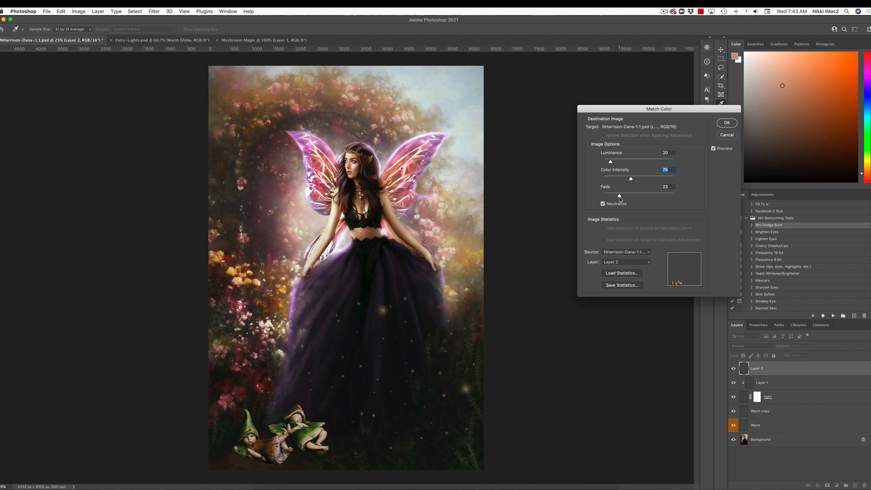
pyautogui.click(620, 199)
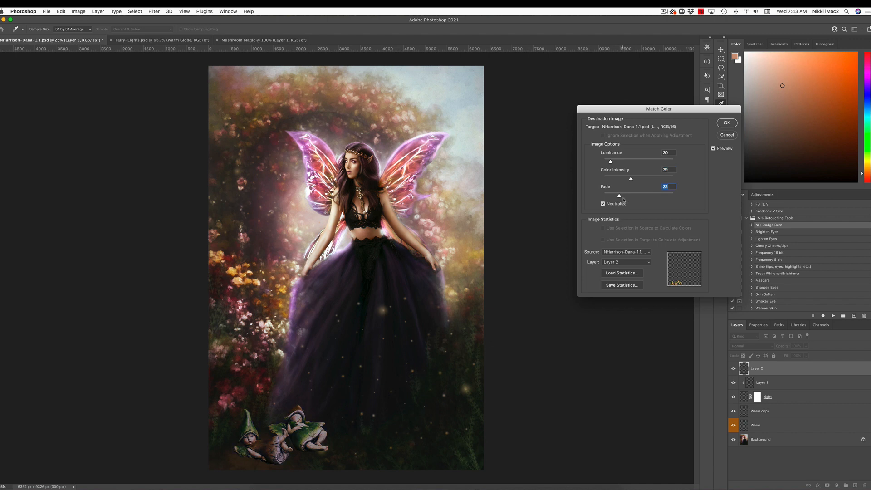
pyautogui.click(727, 123)
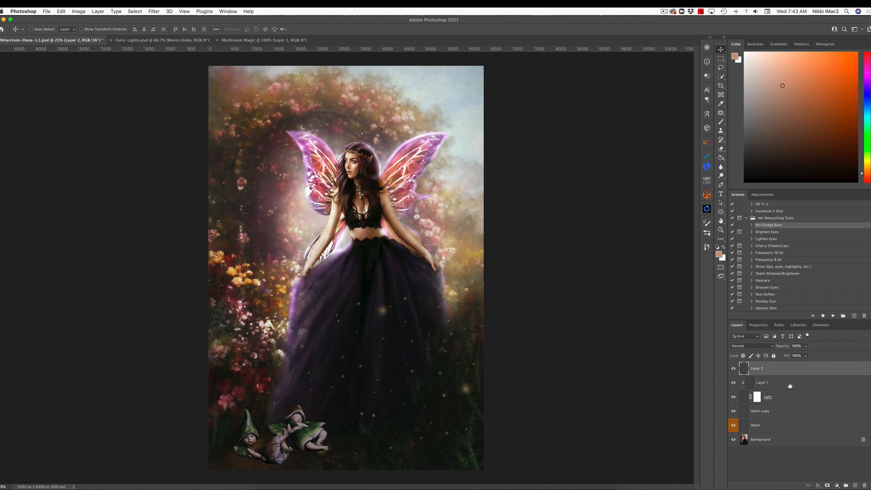
# Step: Add an empty layer directly beneath the nymph layer and ready the Brush with black as the foreground colour
pyautogui.click(812, 384)
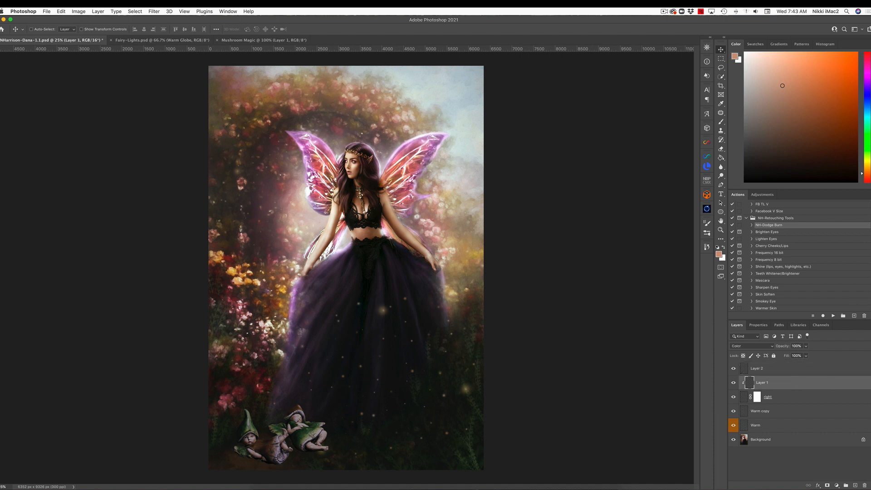
pyautogui.press('super+alt+shift+n')
pyautogui.click(746, 181)
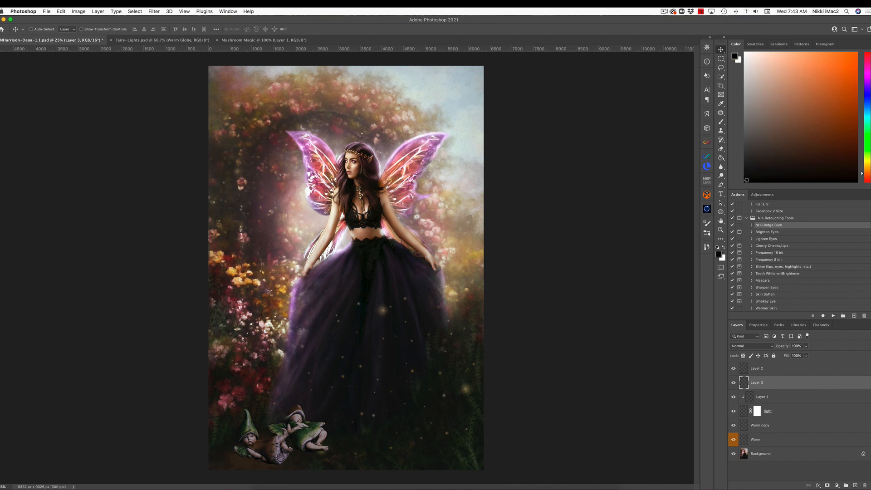
pyautogui.click(721, 131)
pyautogui.press('b')
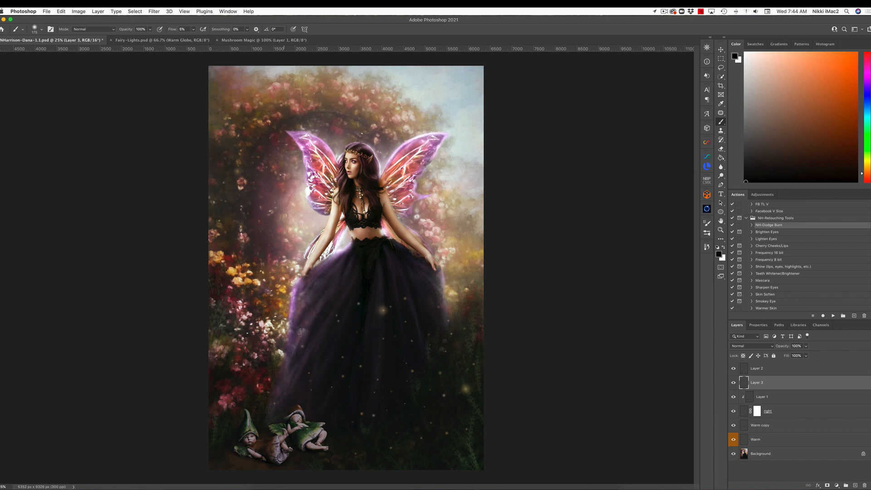
# Step: Paint a soft shadow on the ground beneath the nymphs with dark tones sampled from the skirt
pyautogui.keyDown('alt'); pyautogui.click(347, 399); pyautogui.keyUp('alt')
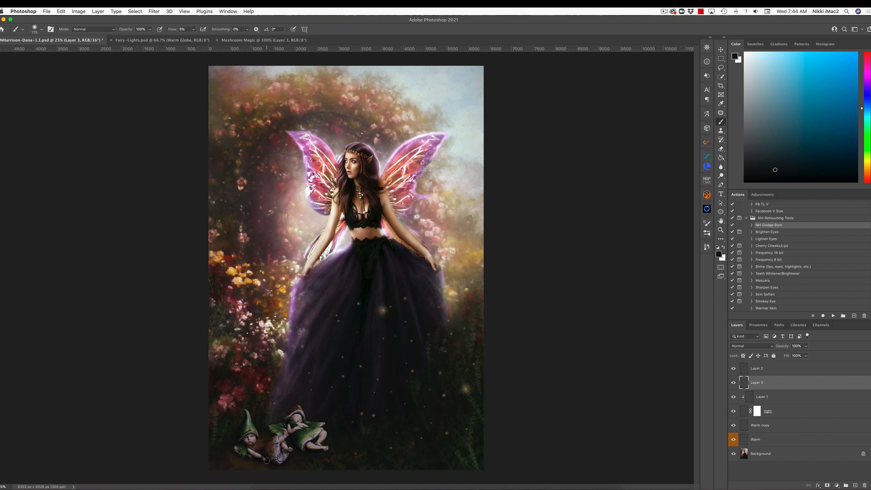
pyautogui.moveTo(266, 460); pyautogui.dragTo(290, 460)
pyautogui.keyDown('alt'); pyautogui.click(356, 423); pyautogui.keyUp('alt')
# Step: Create a new layer above the nymph layer and clip it to the nymphs
pyautogui.click(744, 370)
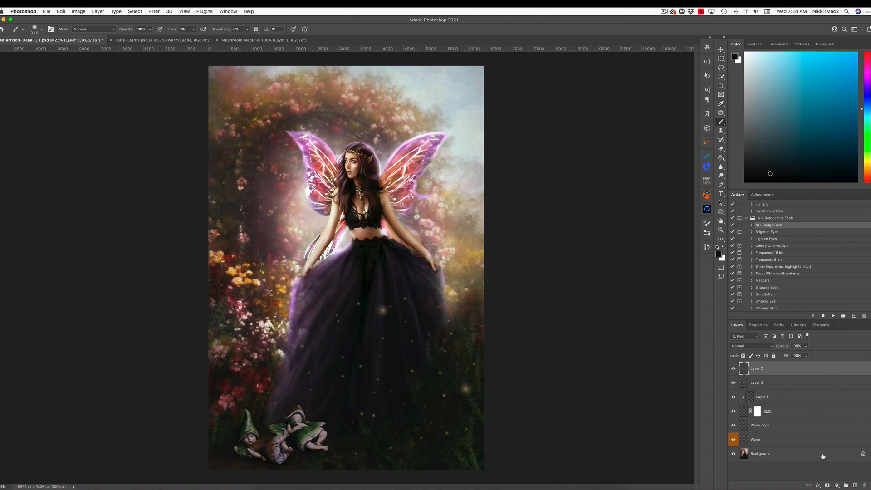
pyautogui.click(855, 484)
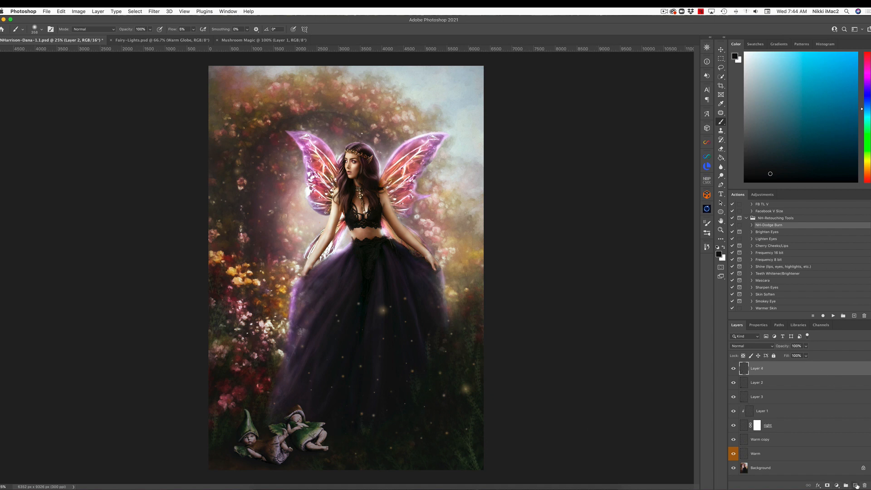
pyautogui.rightClick(774, 369)
pyautogui.click(803, 319)
# Step: Brush soft shading over the nymphs on the clipped layer, using tones sampled from the skirt and from the nymphs
pyautogui.keyDown('alt'); pyautogui.click(346, 399); pyautogui.keyUp('alt')
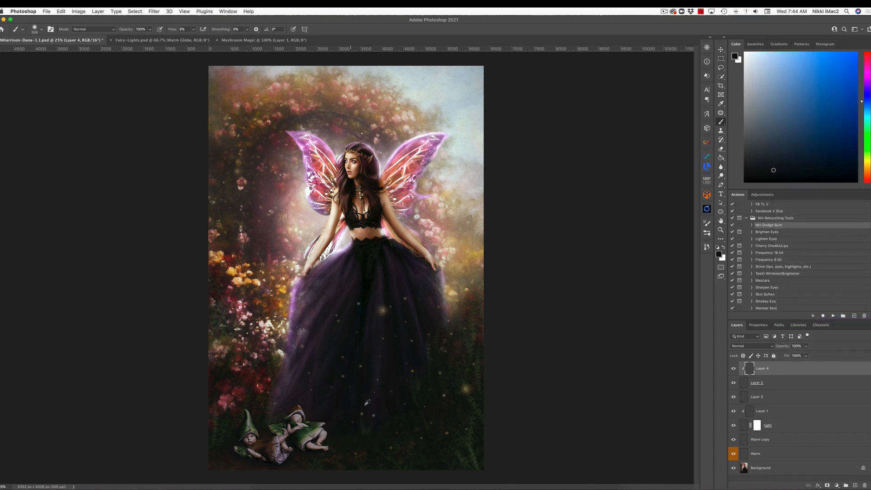
pyautogui.moveTo(305, 436); pyautogui.dragTo(294, 439)
pyautogui.keyDown('alt'); pyautogui.click(276, 423); pyautogui.keyUp('alt')
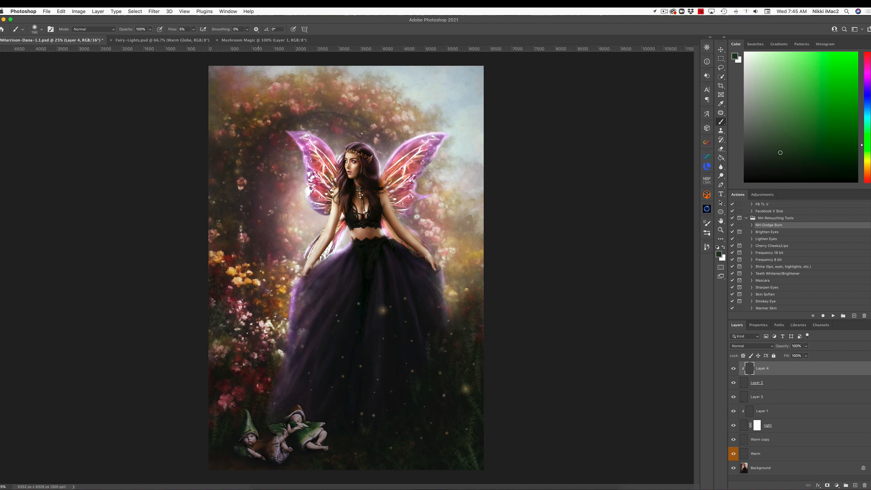
pyautogui.keyDown('alt'); pyautogui.click(274, 447); pyautogui.keyUp('alt')
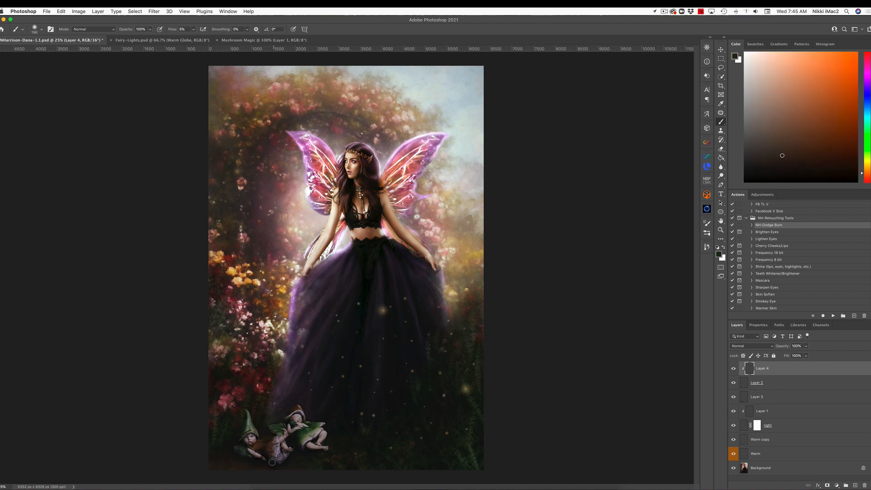
pyautogui.moveTo(273, 463); pyautogui.dragTo(262, 461)
pyautogui.keyDown('alt'); pyautogui.click(304, 434); pyautogui.keyUp('alt')
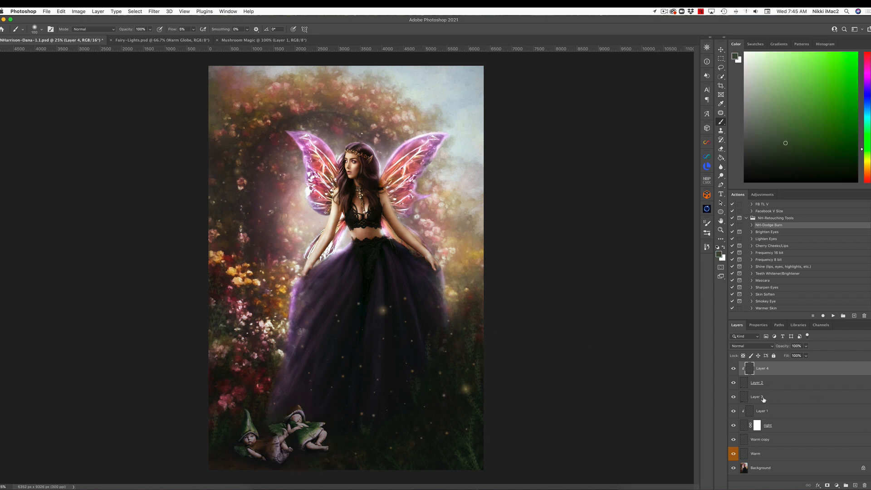
# Step: Deepen the ground shadow around the nymphs with near-black paint on the shadow layer, Layer 3
pyautogui.click(790, 399)
pyautogui.moveTo(793, 165); pyautogui.dragTo(758, 179)
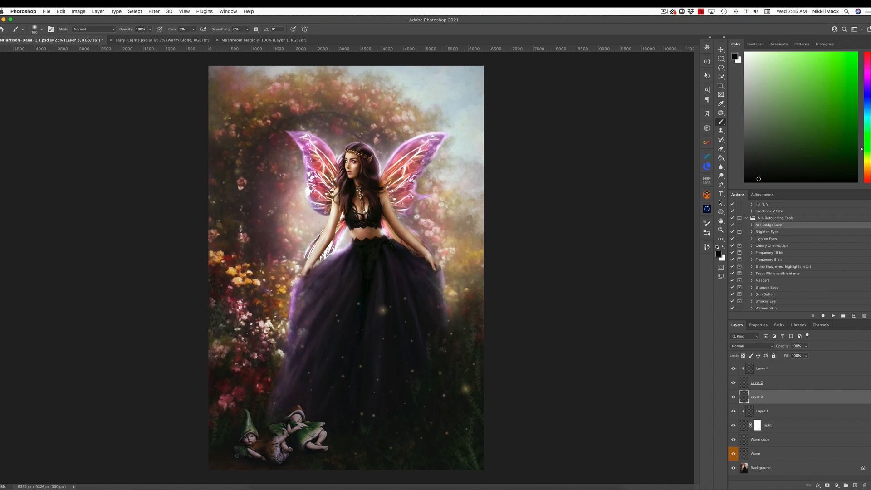
pyautogui.moveTo(255, 451); pyautogui.dragTo(273, 451)
# Step: Add a Levels adjustment above the nymph layer with midtones at 0.88 and output levels of 11 to 177
pyautogui.click(788, 383)
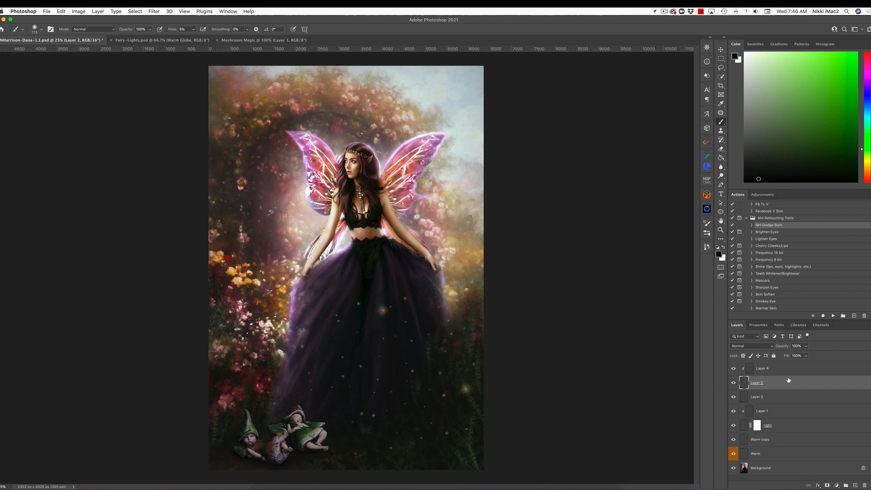
pyautogui.click(838, 485)
pyautogui.click(843, 378)
pyautogui.moveTo(849, 420); pyautogui.dragTo(830, 423)
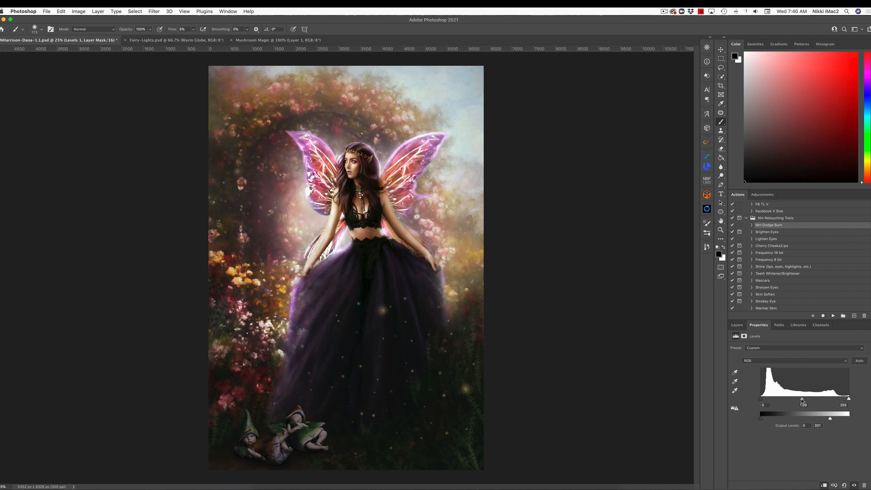
pyautogui.moveTo(802, 400); pyautogui.dragTo(822, 421)
pyautogui.moveTo(760, 420); pyautogui.dragTo(762, 421)
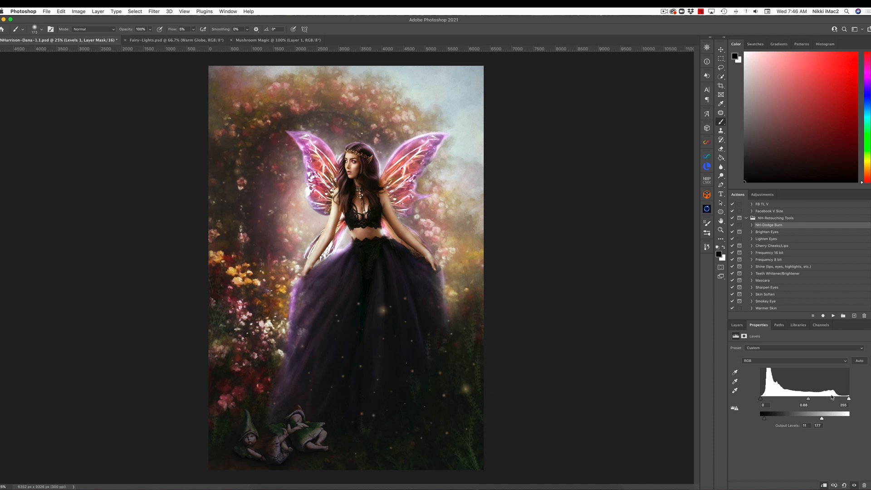
# Step: Refine the nymphs' Levels adjustment to midtones 0.84, input white 244 and output levels of 11 to 196
pyautogui.moveTo(808, 398); pyautogui.dragTo(807, 401)
pyautogui.moveTo(823, 419); pyautogui.dragTo(845, 402)
pyautogui.moveTo(766, 421); pyautogui.dragTo(768, 420)
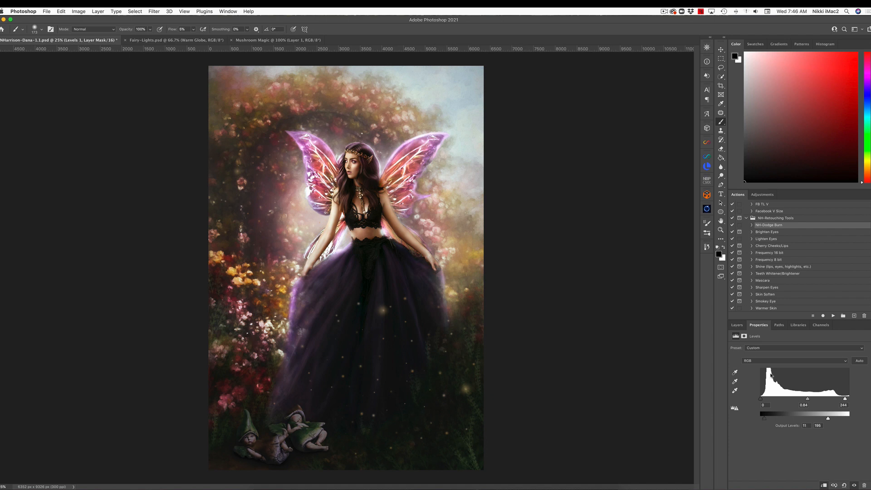
# Step: Slightly lower the opacity of the nymphs' ground-shadow layer, Layer 3
pyautogui.click(736, 325)
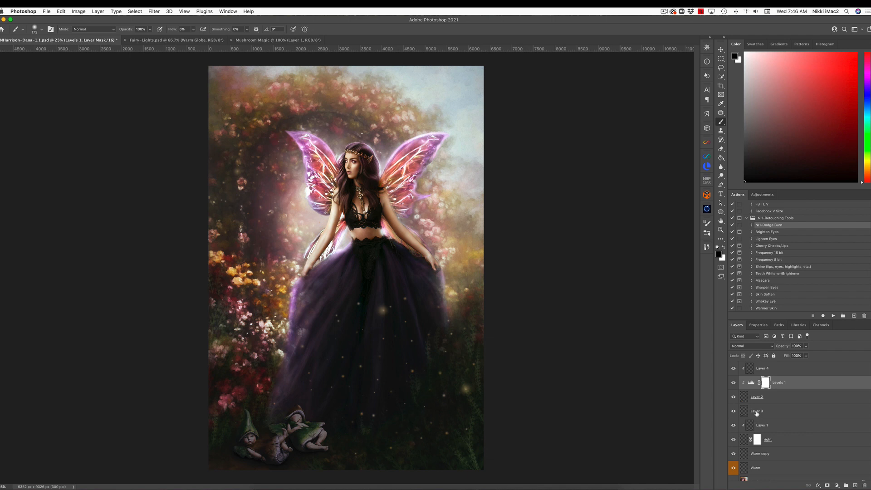
pyautogui.click(756, 413)
pyautogui.click(806, 355)
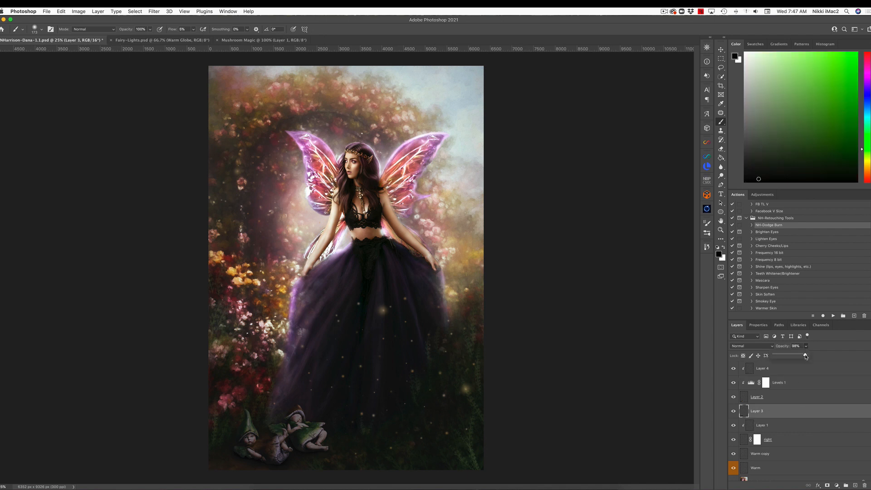
pyautogui.moveTo(805, 357); pyautogui.dragTo(800, 358)
pyautogui.moveTo(799, 358); pyautogui.dragTo(799, 358)
# Step: Group the nymph layers from Layer 3 through Layer 4, then scale the group to about 72% and move it up slightly
pyautogui.keyDown('shift'); pyautogui.click(788, 370); pyautogui.keyUp('shift')
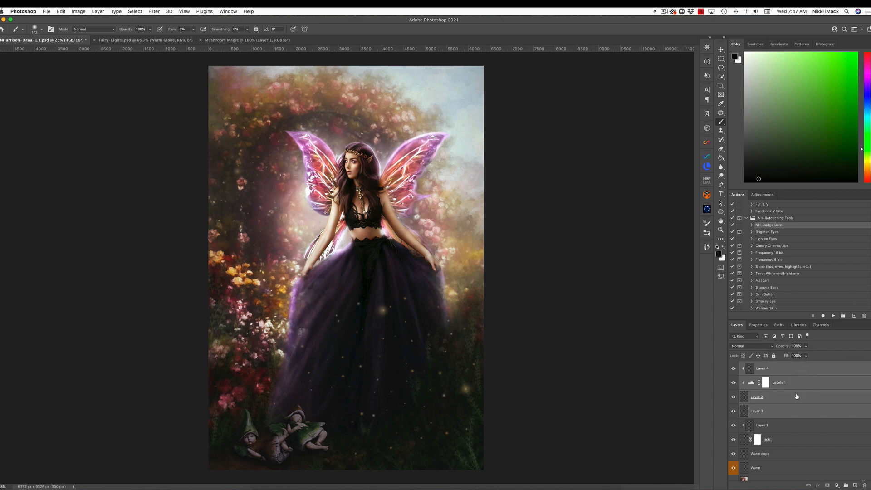
pyautogui.press('super+g')
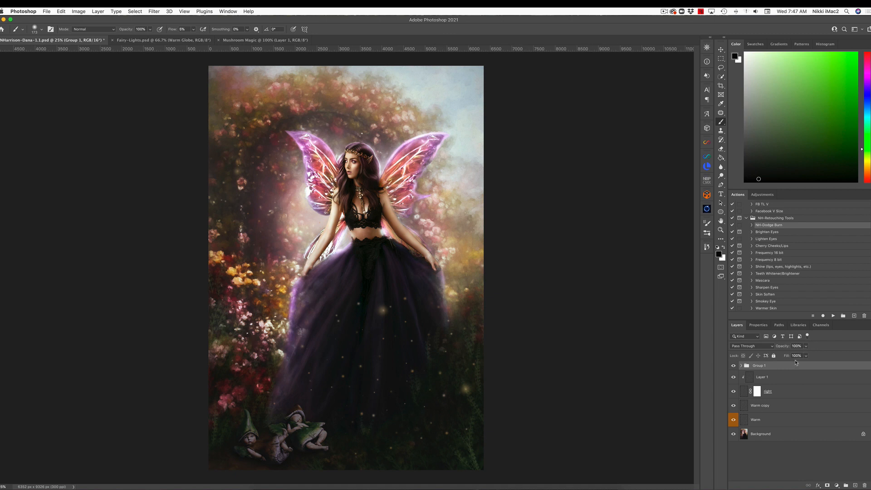
pyautogui.press('super+t')
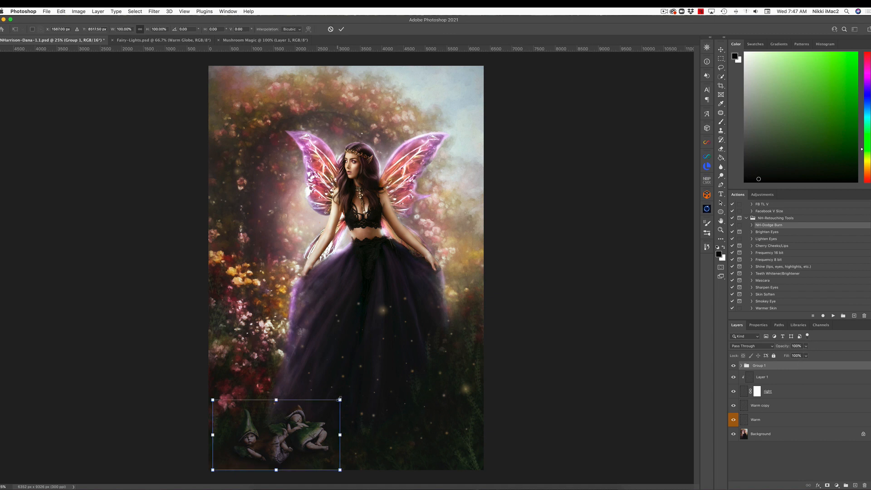
pyautogui.moveTo(341, 398); pyautogui.dragTo(305, 420)
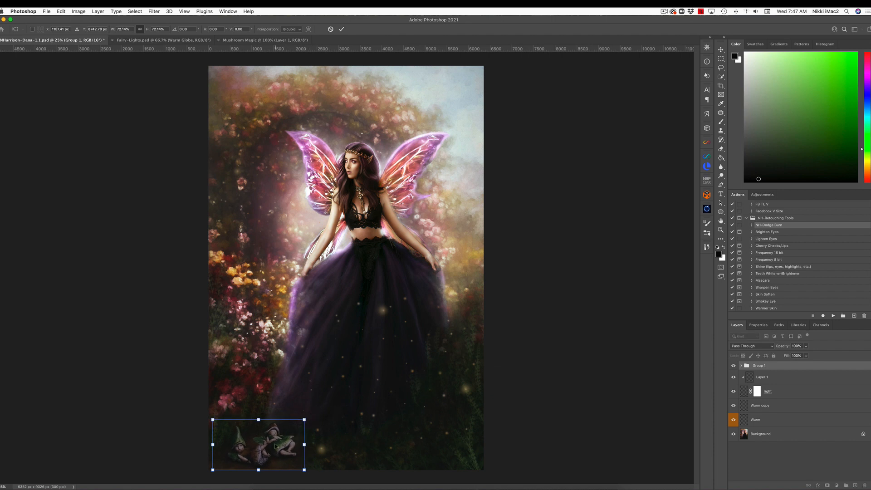
pyautogui.moveTo(275, 446)
pyautogui.mouseDown()
pyautogui.moveTo(295, 429)
pyautogui.moveTo(332, 425)
pyautogui.moveTo(361, 436)
pyautogui.moveTo(275, 430)
pyautogui.mouseUp()
pyautogui.press('Return')
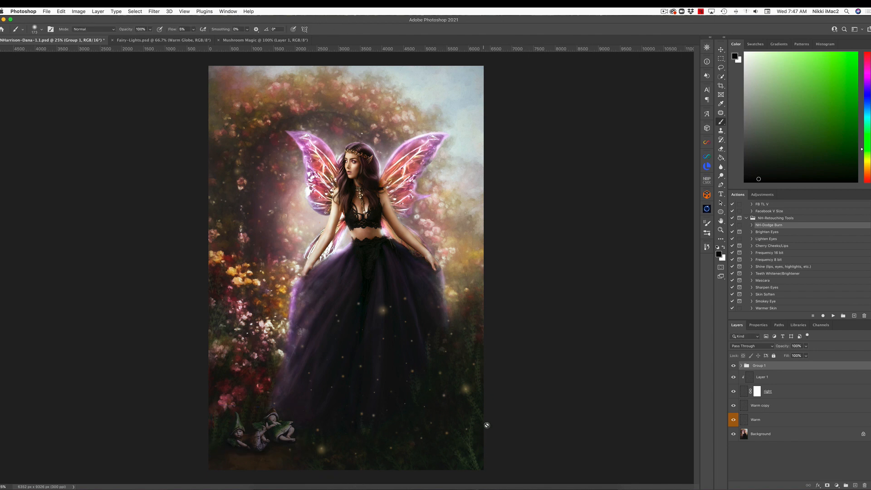
# Step: Lower the nymph group's opacity to 83%
pyautogui.click(806, 345)
pyautogui.moveTo(806, 355); pyautogui.dragTo(801, 357)
pyautogui.click(814, 368)
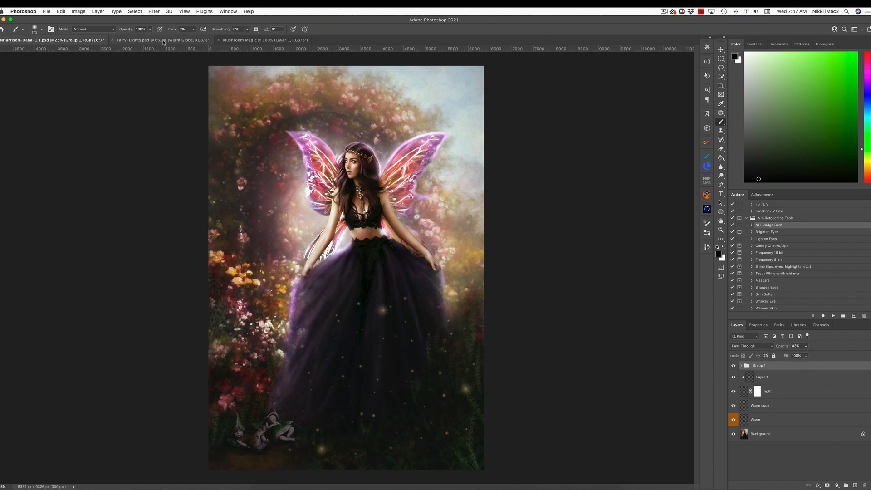
# Step: Bring the mushroom from the Mushroom Magic document into the composite beside the lower right of the skirt, at 83% opacity
pyautogui.click(253, 40)
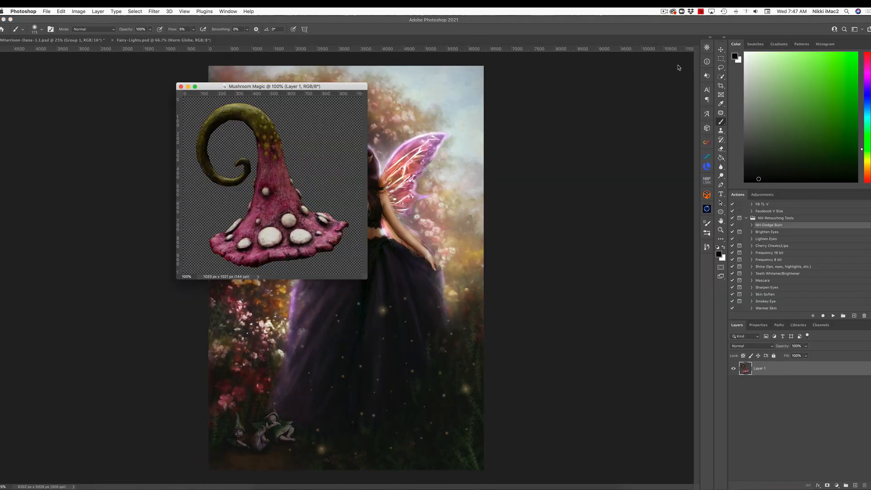
pyautogui.click(721, 49)
pyautogui.moveTo(282, 227); pyautogui.dragTo(441, 395)
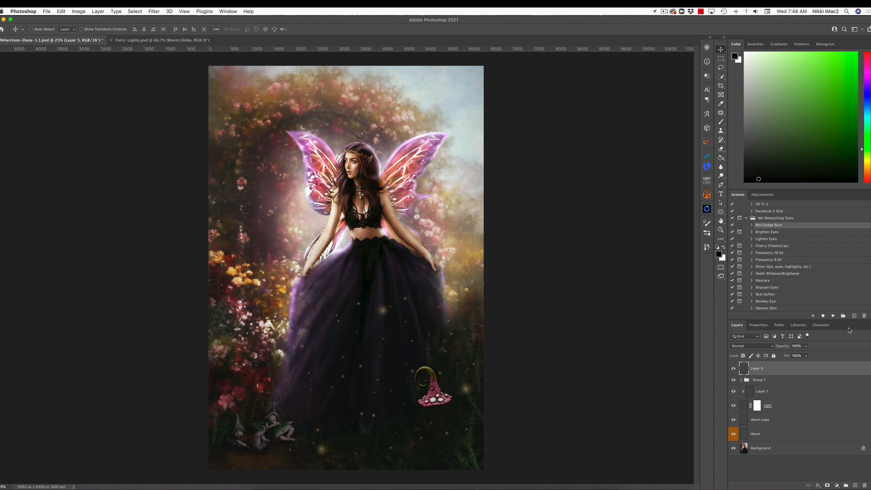
pyautogui.click(806, 345)
pyautogui.moveTo(806, 355); pyautogui.dragTo(803, 358)
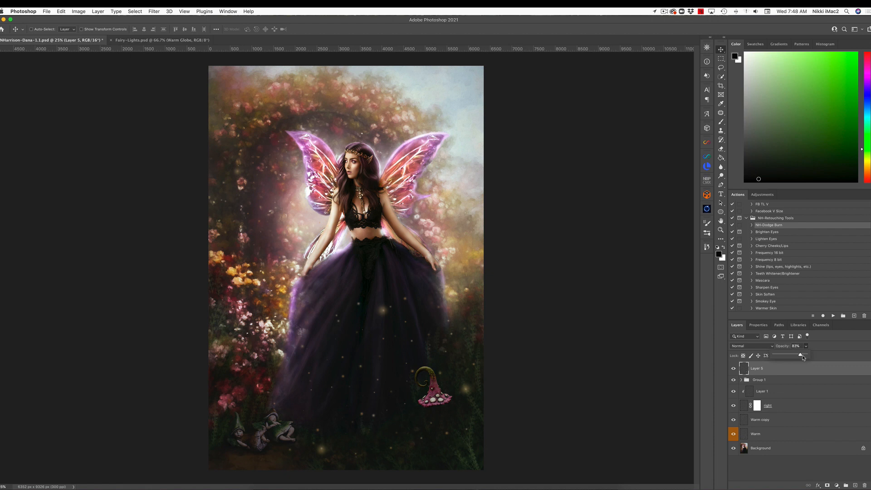
# Step: Add a clipped Levels adjustment to the mushroom with midtones at 0.71 and output levels of 8 to 225
pyautogui.click(837, 484)
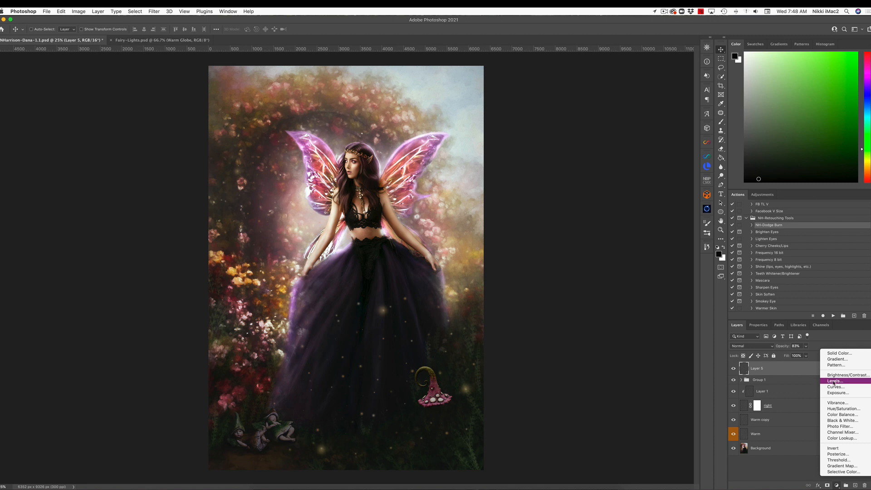
pyautogui.click(834, 382)
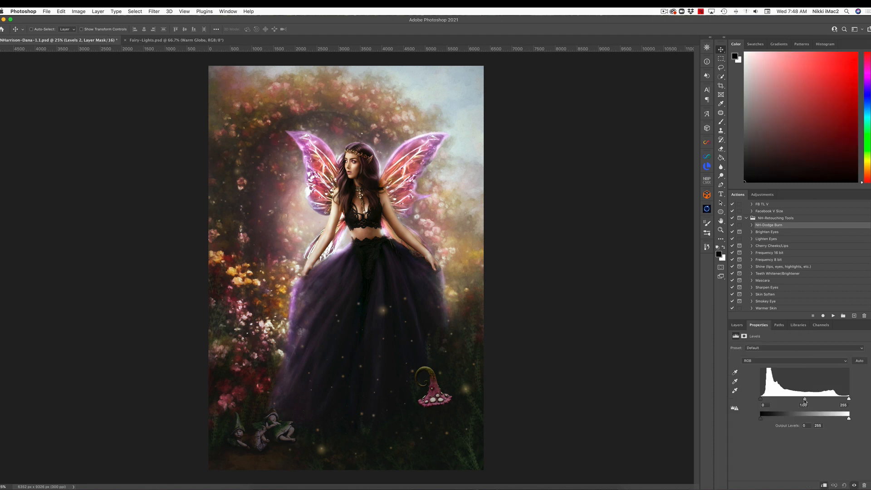
pyautogui.moveTo(805, 399); pyautogui.dragTo(836, 425)
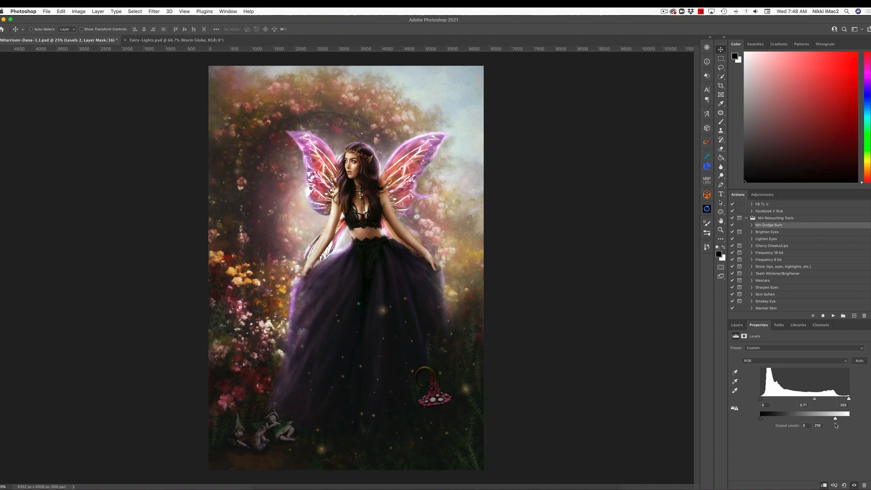
pyautogui.moveTo(760, 418); pyautogui.dragTo(763, 419)
pyautogui.moveTo(764, 421); pyautogui.dragTo(763, 421)
pyautogui.moveTo(835, 417); pyautogui.dragTo(839, 420)
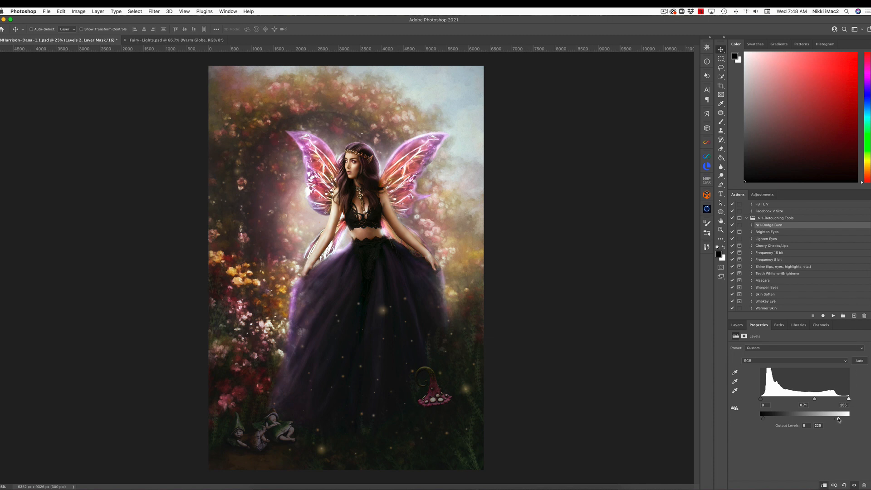
# Step: Add a clipped Brightness/Contrast adjustment above the mushroom's Levels and darken the mushroom with it
pyautogui.click(740, 326)
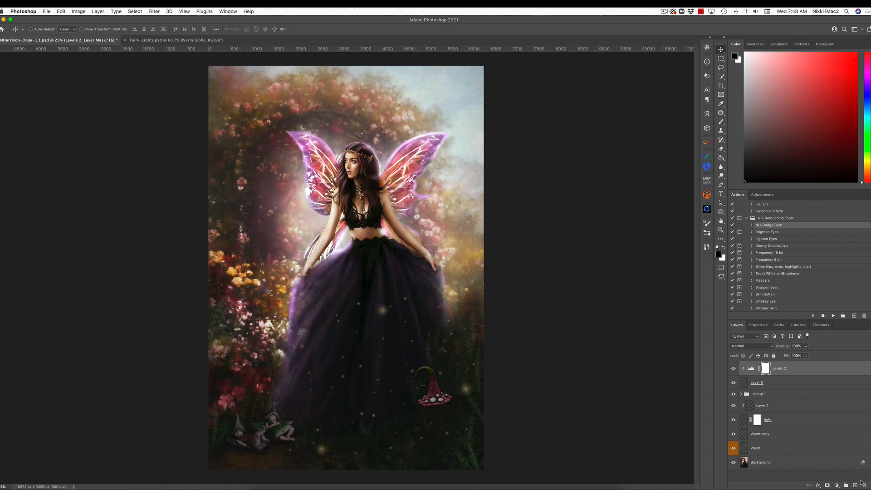
pyautogui.click(836, 485)
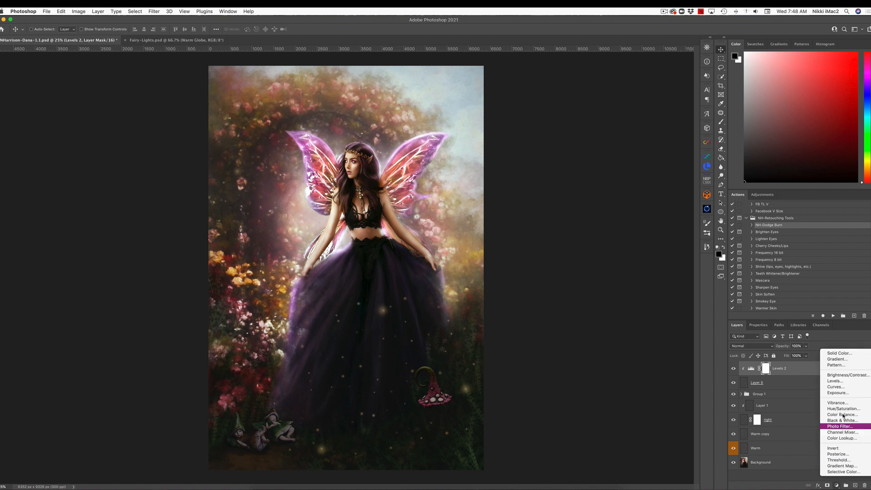
pyautogui.click(844, 375)
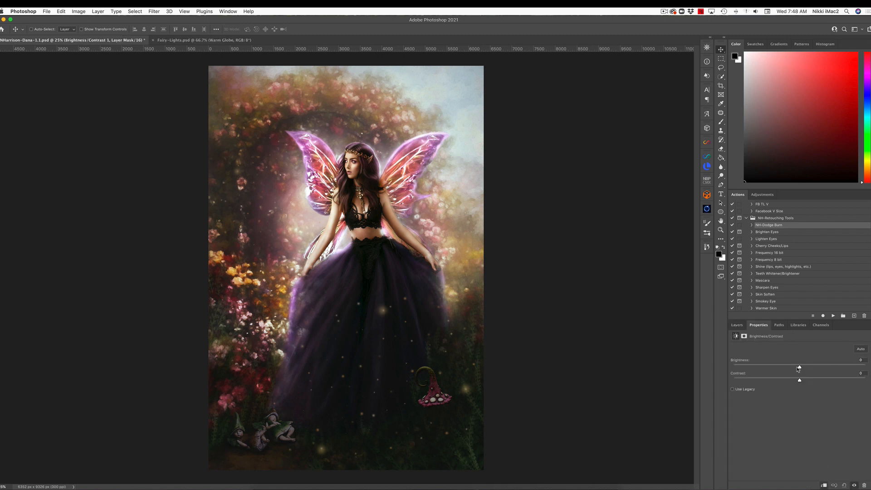
pyautogui.moveTo(798, 369); pyautogui.dragTo(761, 380)
pyautogui.click(738, 325)
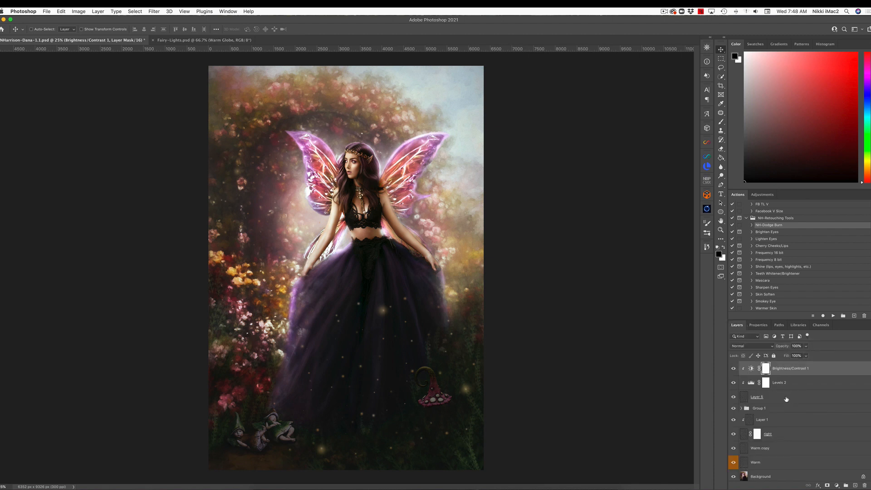
# Step: Merge the mushroom layer with its Levels and Brightness/Contrast adjustments into one layer
pyautogui.keyDown('shift'); pyautogui.click(792, 397); pyautogui.keyUp('shift')
pyautogui.rightClick(801, 396)
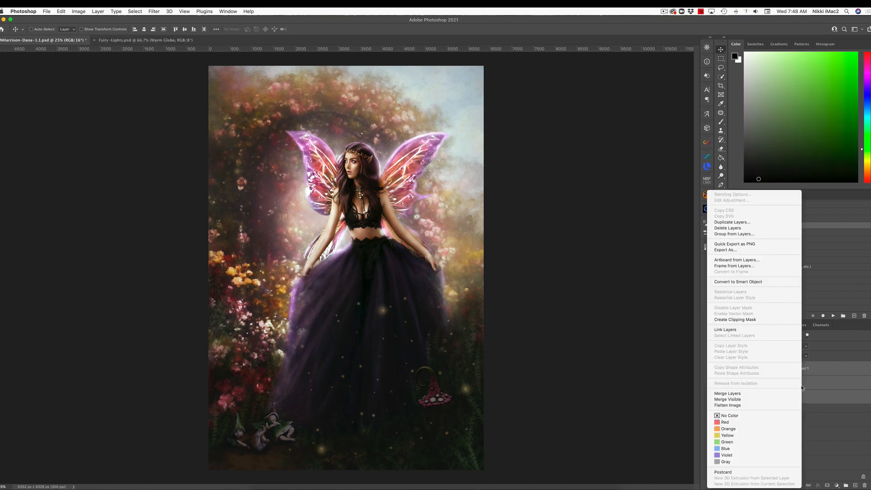
pyautogui.click(755, 396)
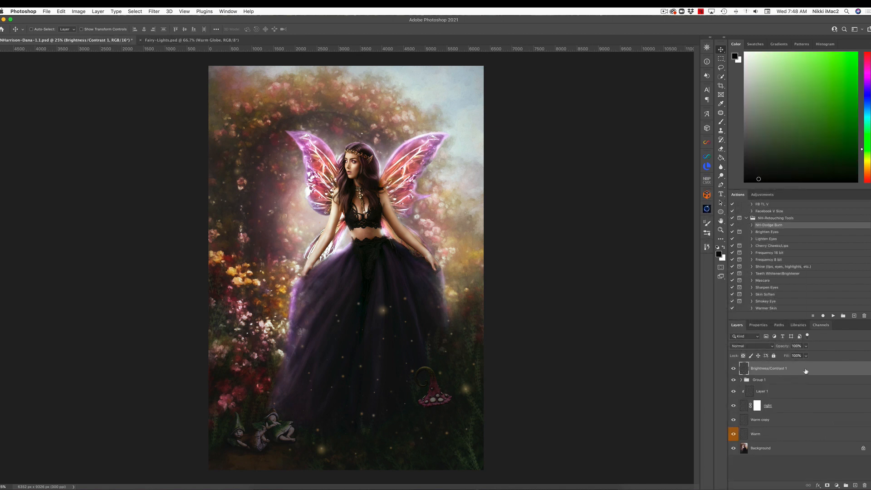
# Step: Lower the merged mushroom's opacity to 82% and move it up and right, beside the skirt's right edge
pyautogui.moveTo(807, 351); pyautogui.dragTo(801, 358)
pyautogui.moveTo(440, 396); pyautogui.dragTo(465, 353)
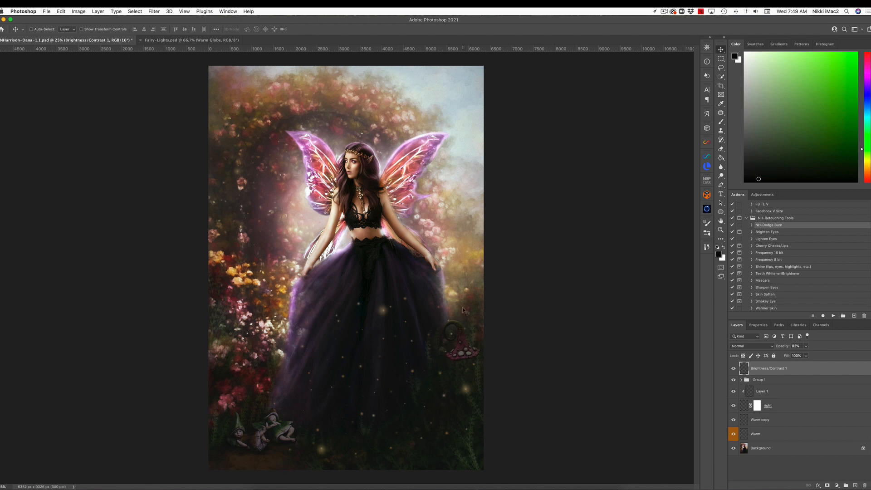
# Step: Add a layer beneath the mushroom and brush a thin stem under its cap with a dark reddish tone sampled from it
pyautogui.click(856, 486)
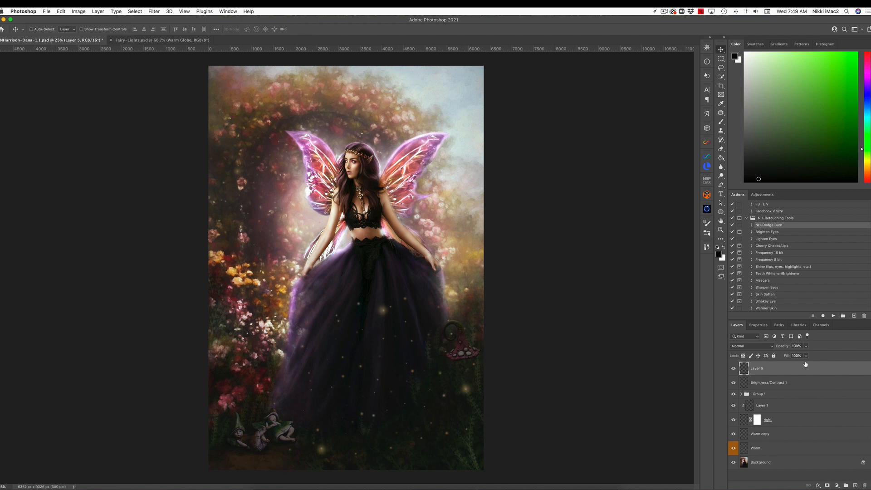
pyautogui.moveTo(805, 365); pyautogui.dragTo(806, 383)
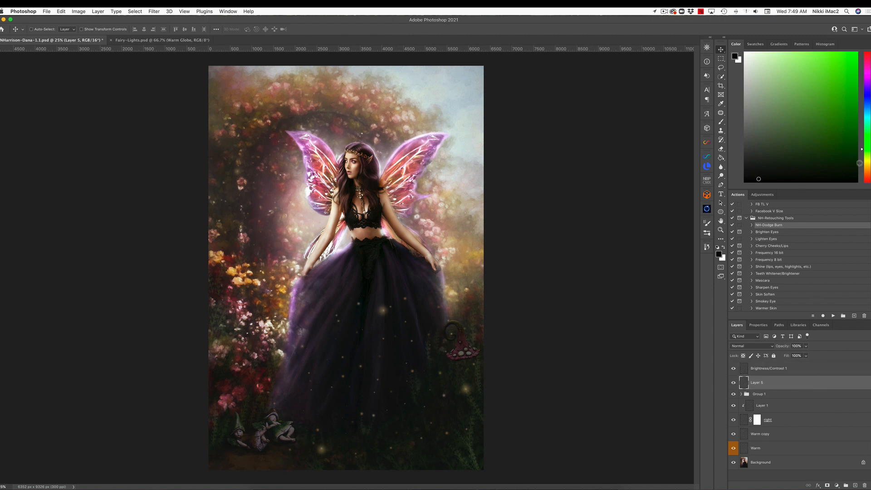
pyautogui.click(721, 121)
pyautogui.keyDown('alt'); pyautogui.click(466, 341); pyautogui.keyUp('alt')
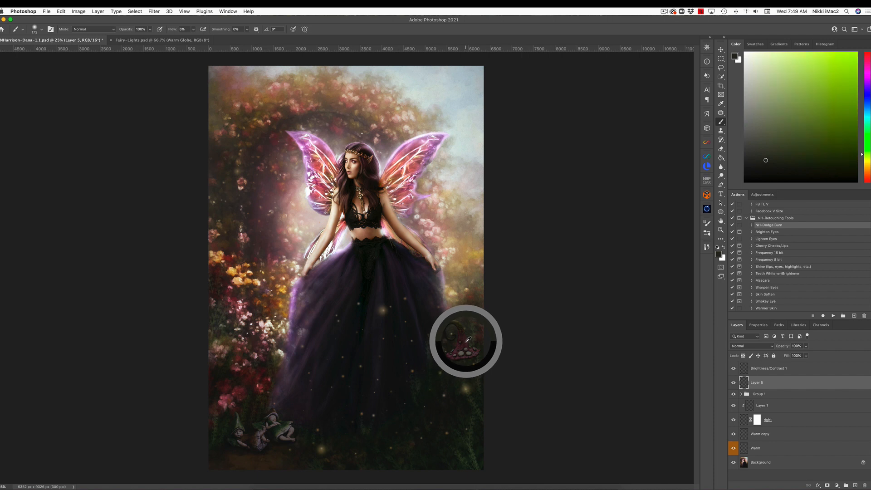
pyautogui.click(747, 370)
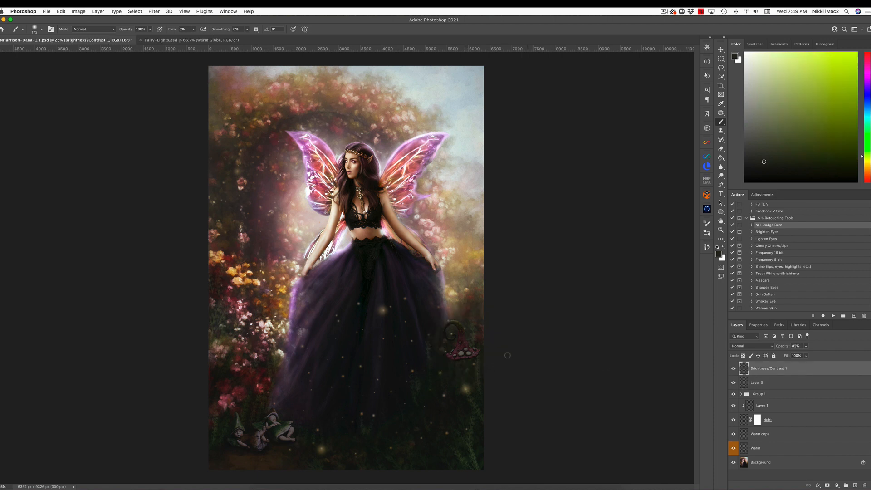
pyautogui.keyDown('alt'); pyautogui.click(468, 342); pyautogui.keyUp('alt')
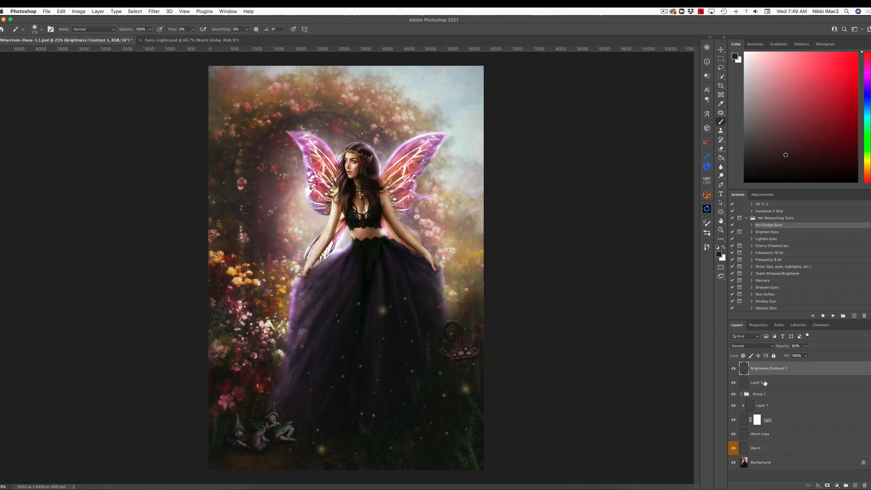
pyautogui.click(764, 383)
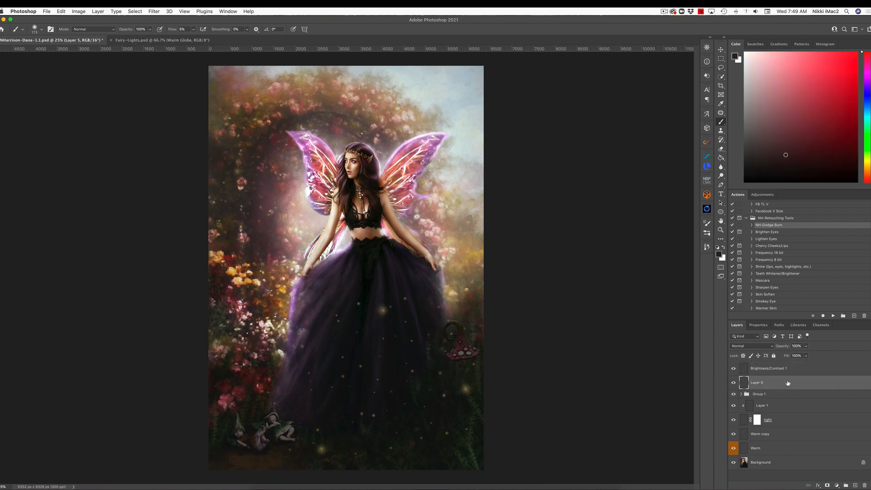
pyautogui.click(747, 347)
pyautogui.click(740, 365)
# Step: Add another layer above the stem layer and pick a lighter muted red for painting the stem
pyautogui.click(854, 485)
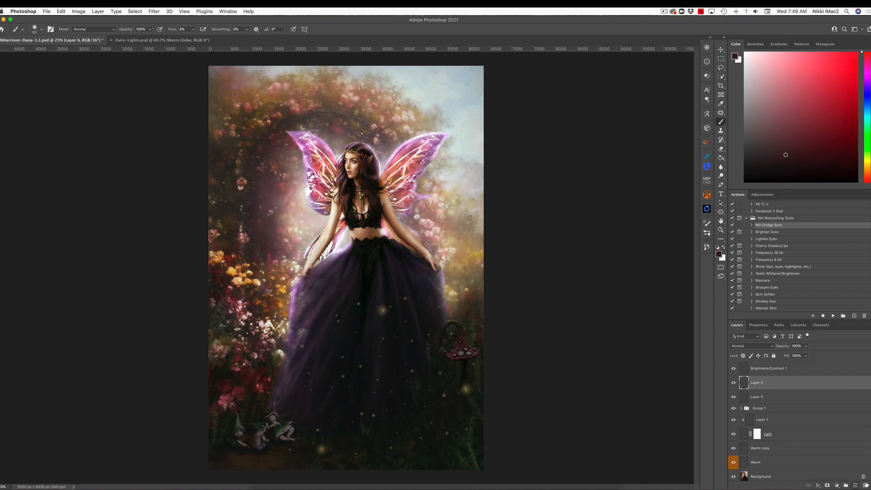
pyautogui.click(772, 135)
# Step: Add a new layer above the Brightness/Contrast adjustment and make white the painting colour
pyautogui.click(809, 367)
pyautogui.click(855, 486)
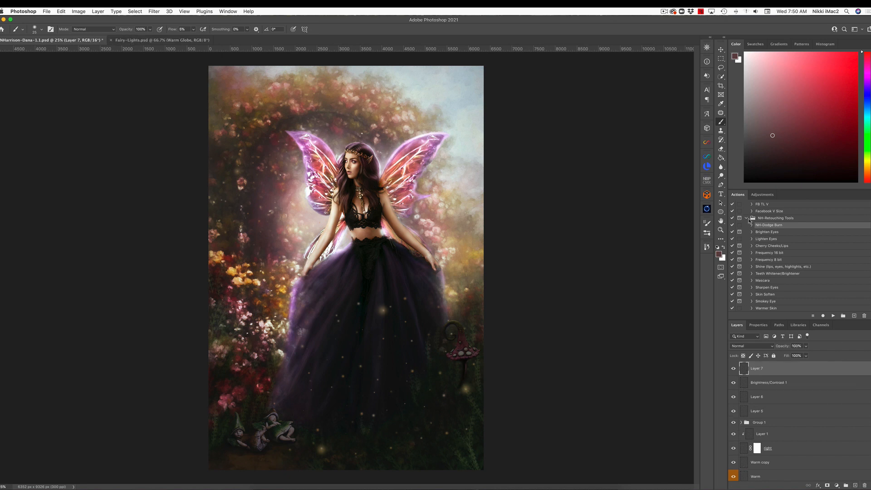
pyautogui.click(724, 248)
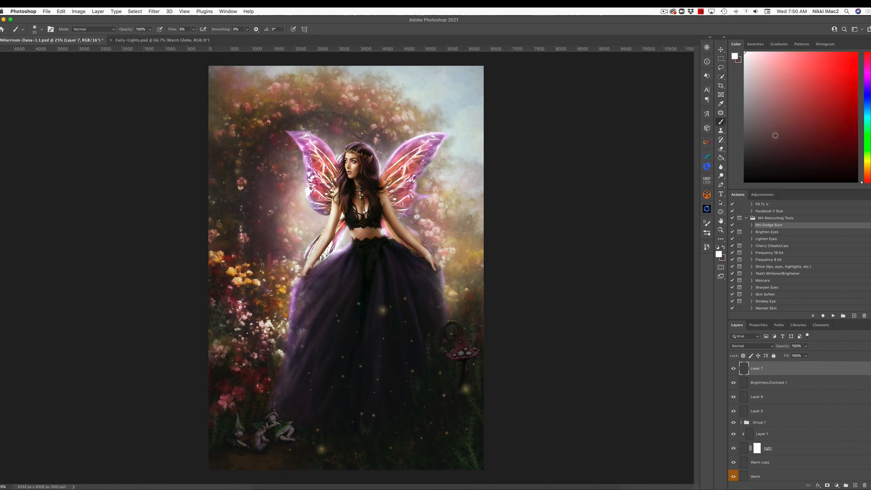
# Step: Choose a fairy silhouette brush from the Designfera Fairies brush set
pyautogui.click(43, 30)
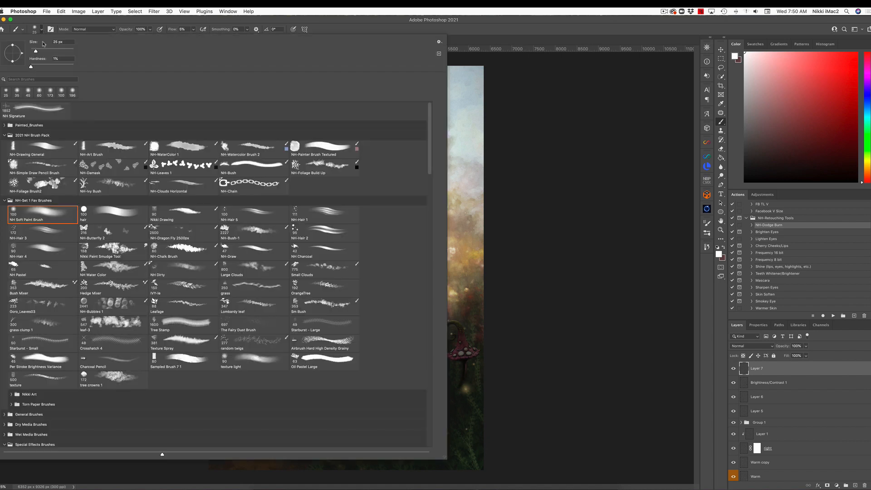
pyautogui.scroll(-15, 208, 326)
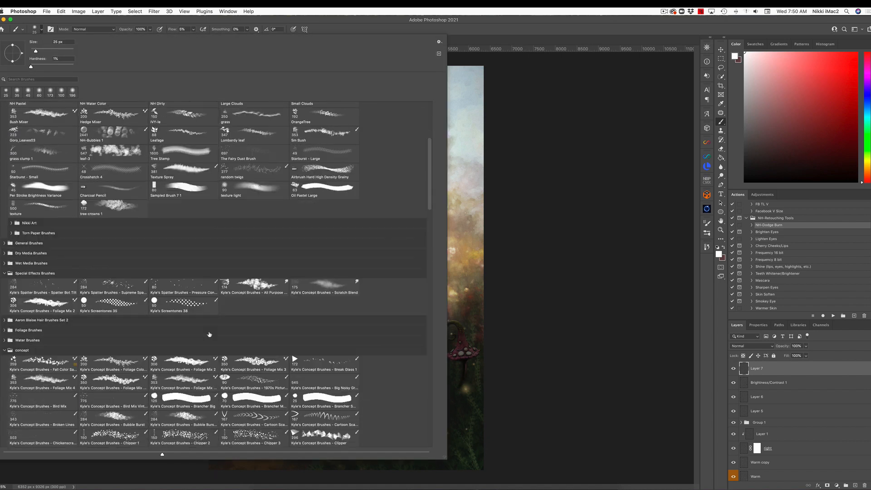
pyautogui.scroll(-20, 213, 347)
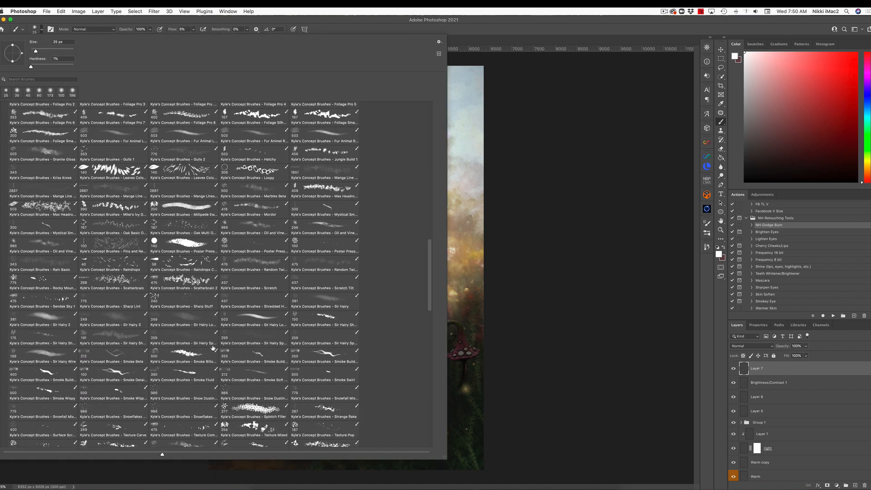
pyautogui.scroll(-10, 213, 347)
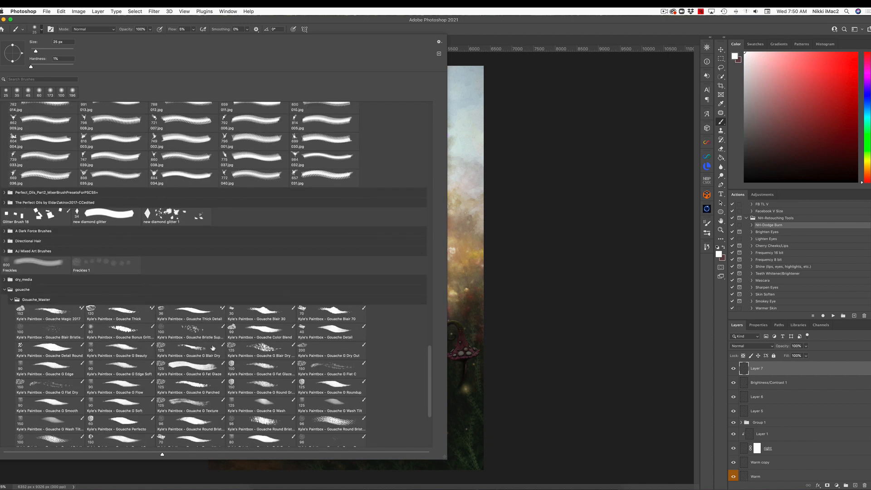
pyautogui.scroll(10, 213, 347)
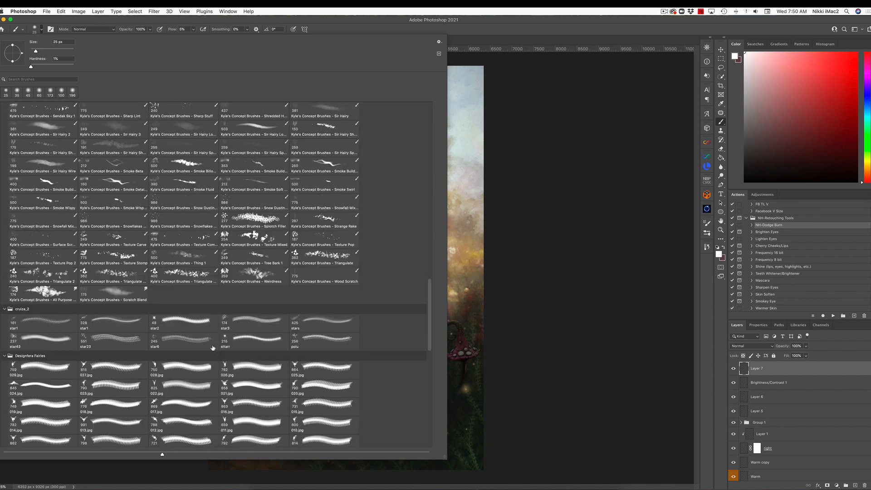
pyautogui.click(184, 368)
# Step: Raise the brush flow, shrink the brush and stamp a small white fairy under the floral arch, beside the portrait's left wing
pyautogui.click(193, 29)
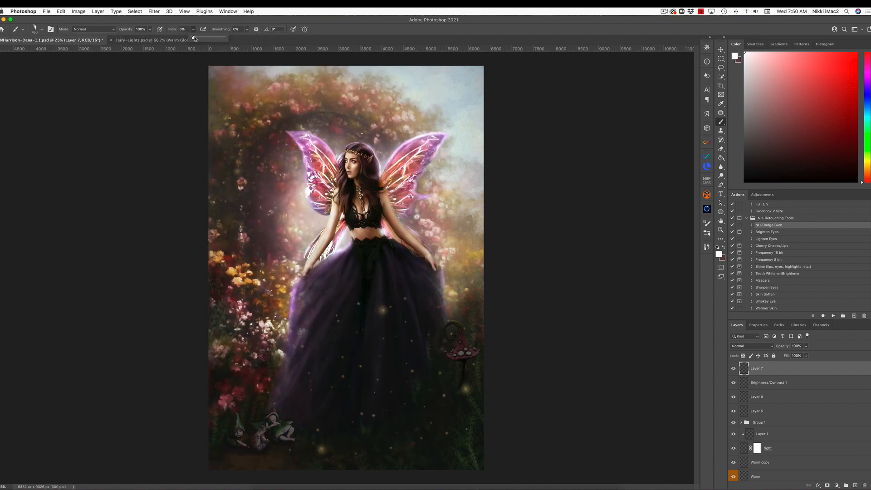
pyautogui.moveTo(194, 38); pyautogui.dragTo(224, 38)
pyautogui.press('[')
pyautogui.press('[')
pyautogui.press('[')
pyautogui.press('[')
# Step: Bring the Warm Globe group from the Fairy-Lights document into the portrait and place it over the small white fairy
pyautogui.click(721, 49)
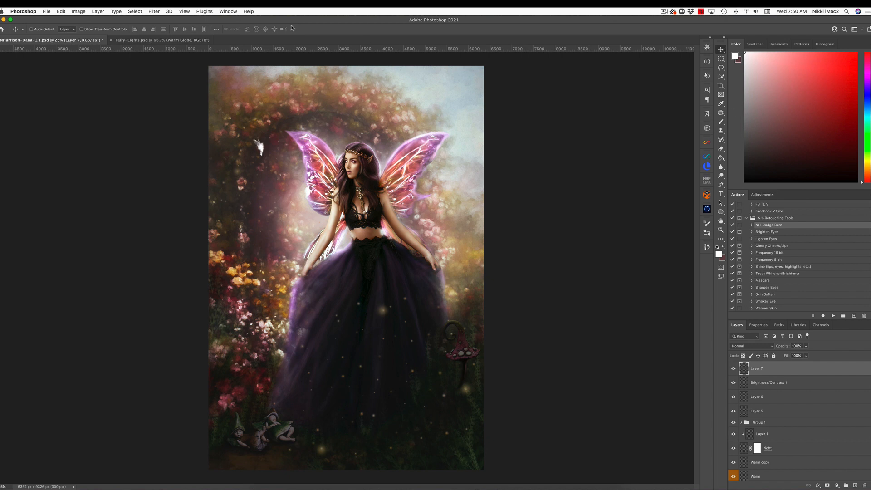
pyautogui.moveTo(135, 76); pyautogui.dragTo(136, 77)
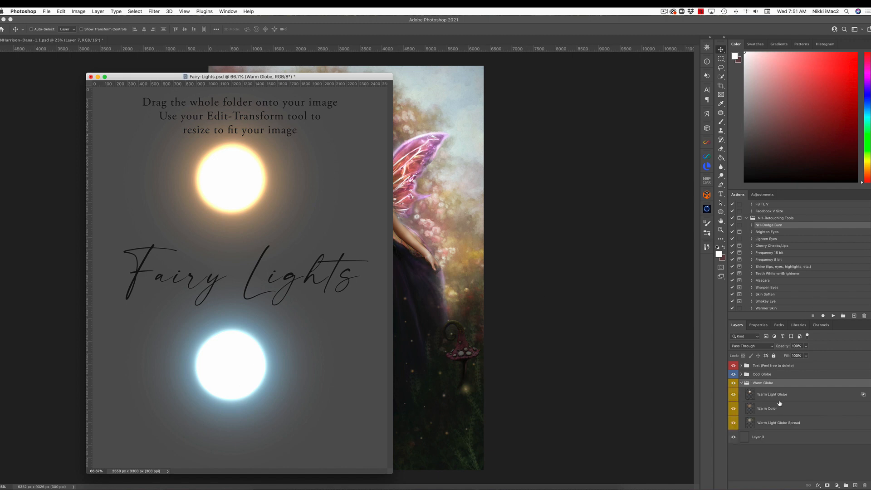
pyautogui.click(741, 383)
pyautogui.click(741, 383)
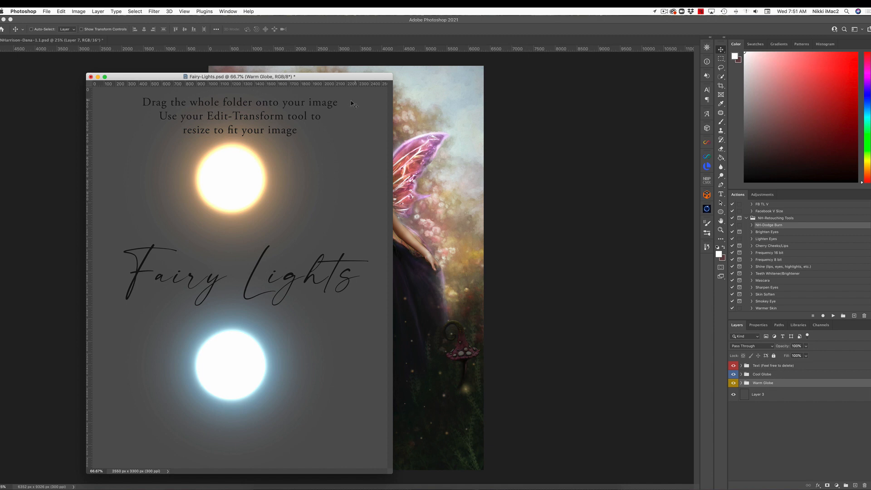
pyautogui.moveTo(351, 78); pyautogui.dragTo(671, 47)
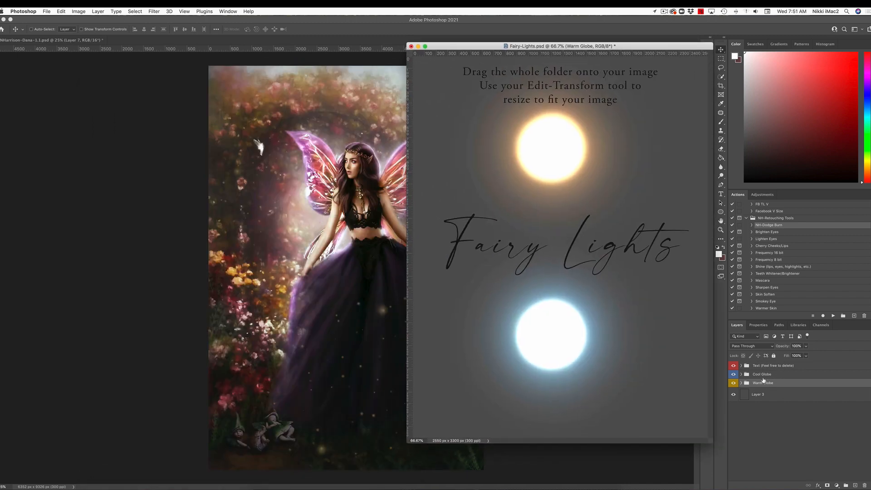
pyautogui.moveTo(422, 279); pyautogui.dragTo(261, 158)
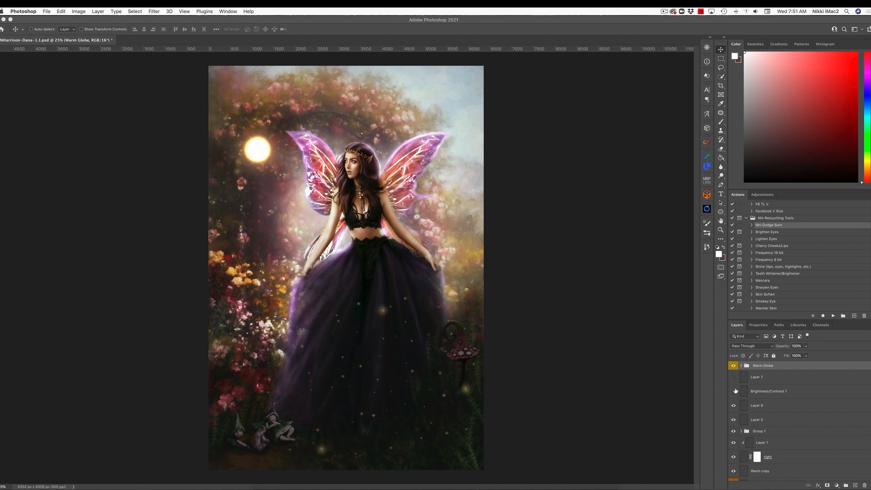
# Step: Examine what each layer of the Warm Globe group contributes by hiding and showing them individually
pyautogui.click(735, 391)
pyautogui.moveTo(734, 379); pyautogui.dragTo(743, 417)
pyautogui.click(741, 365)
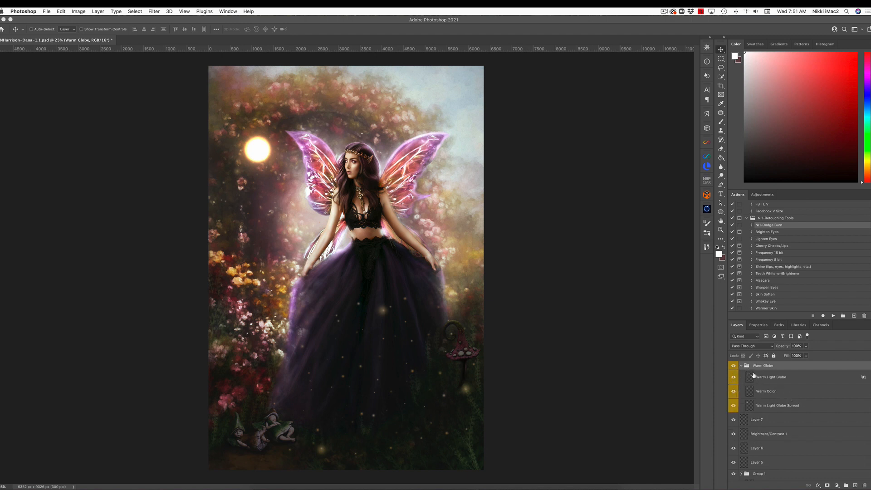
pyautogui.click(733, 377)
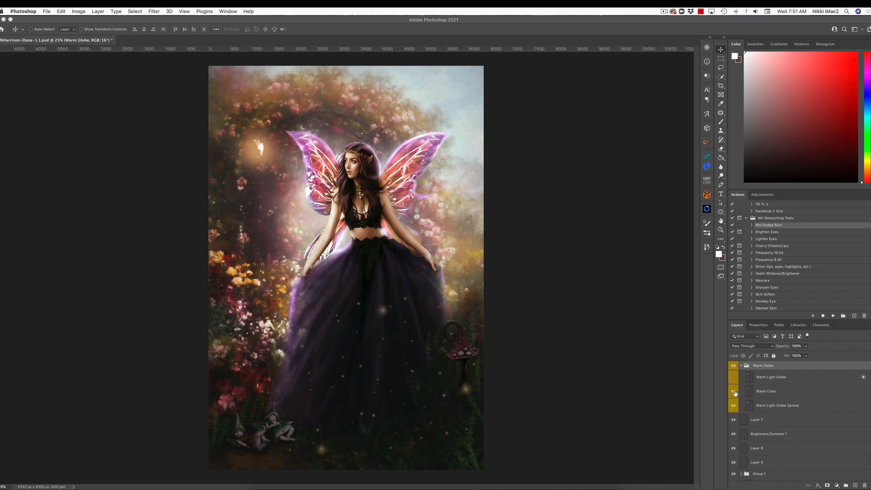
pyautogui.click(733, 391)
pyautogui.click(736, 404)
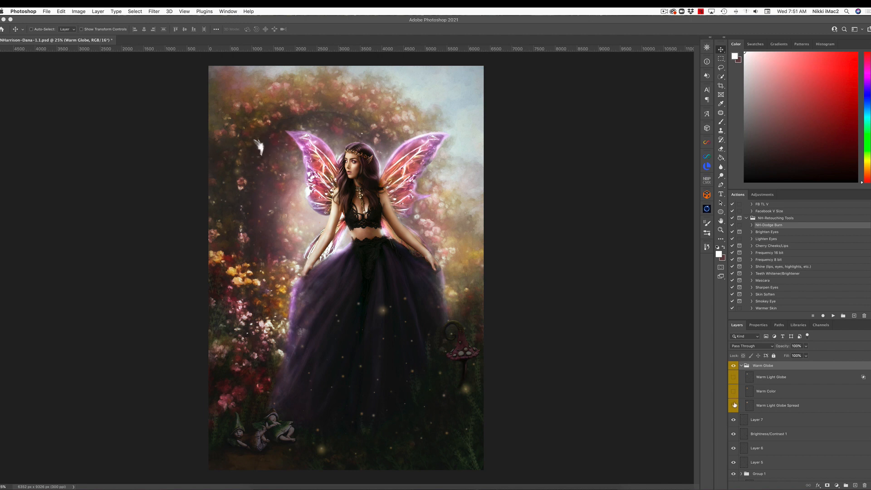
pyautogui.click(734, 405)
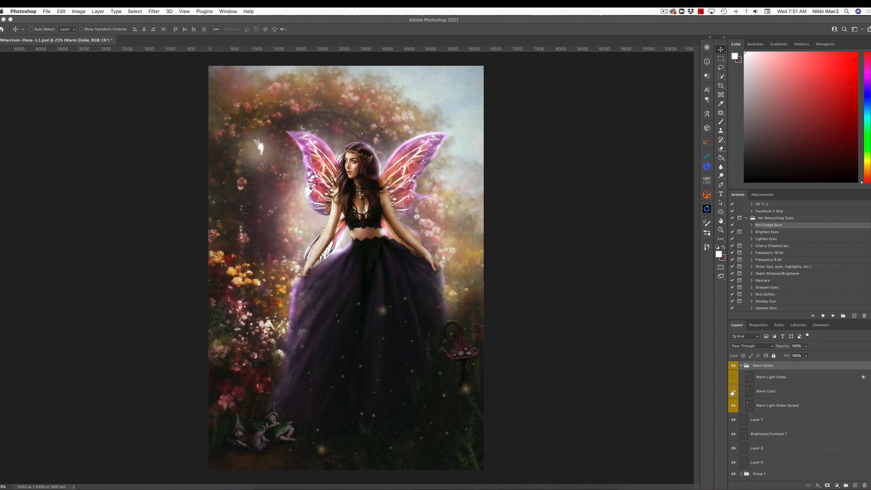
pyautogui.click(733, 391)
pyautogui.click(734, 378)
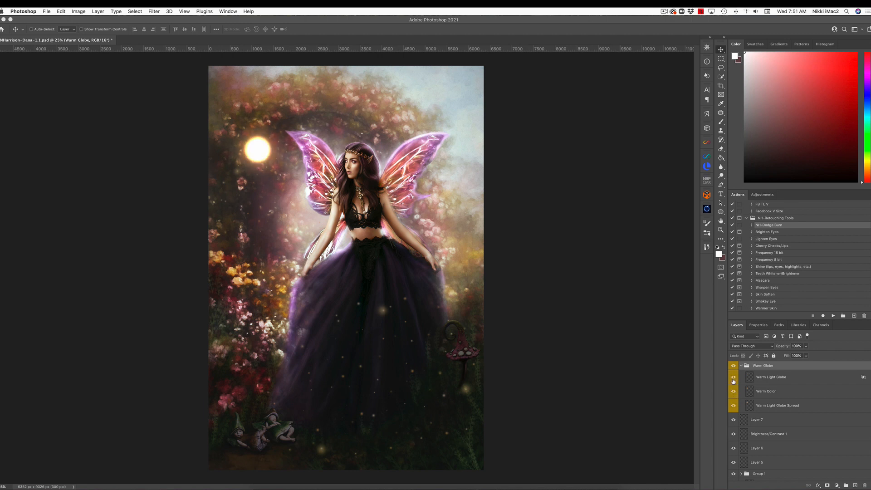
# Step: Scale the Warm Light Globe layer down proportionally to a tiny light beside the small fairy
pyautogui.click(774, 377)
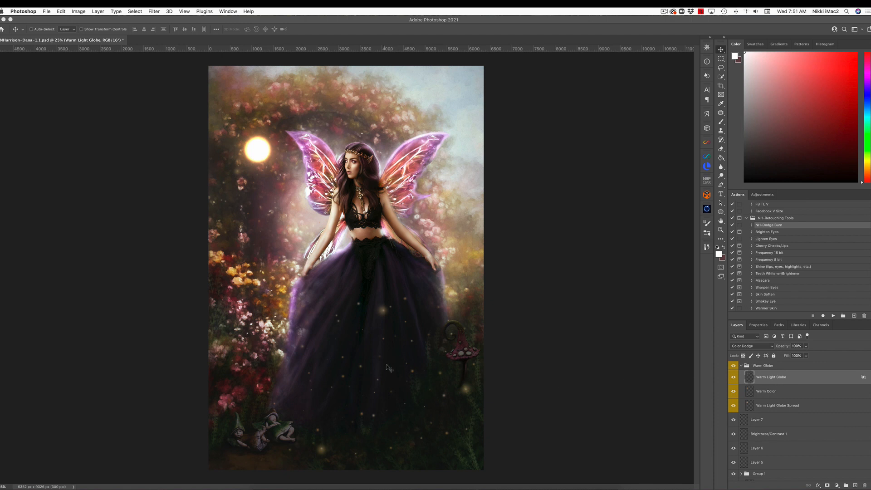
pyautogui.press('super+t')
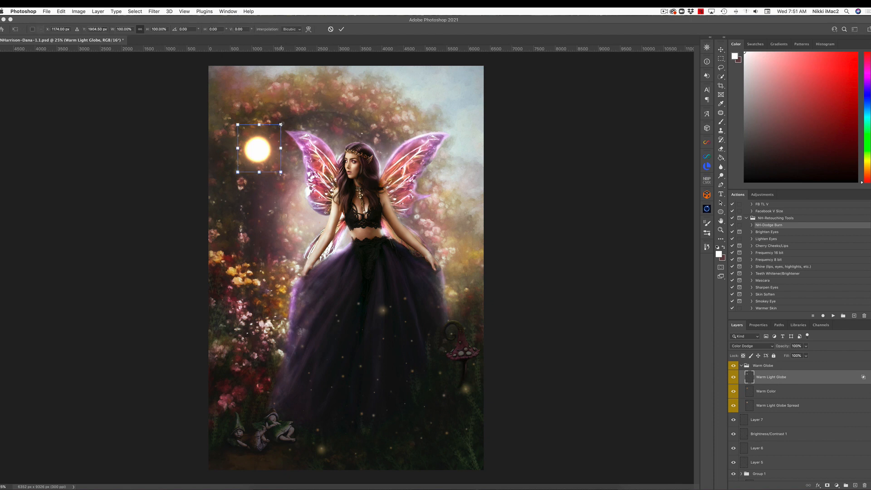
pyautogui.moveTo(282, 123); pyautogui.dragTo(263, 146)
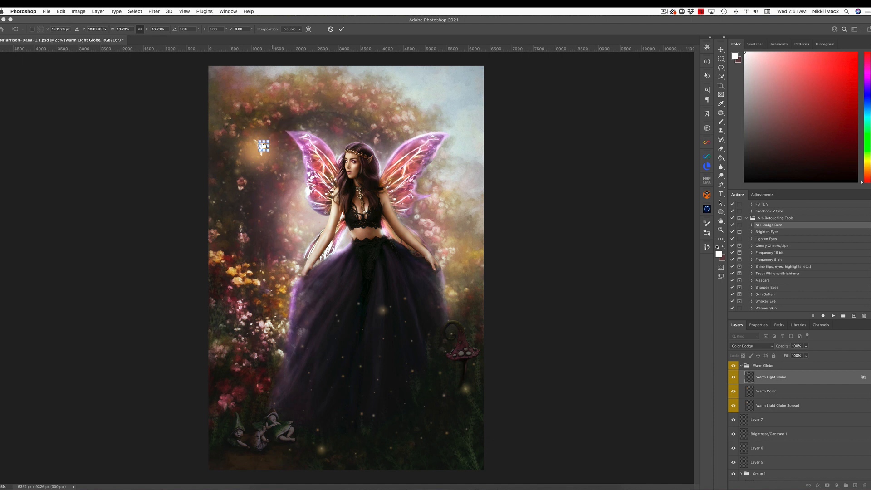
pyautogui.press('Return')
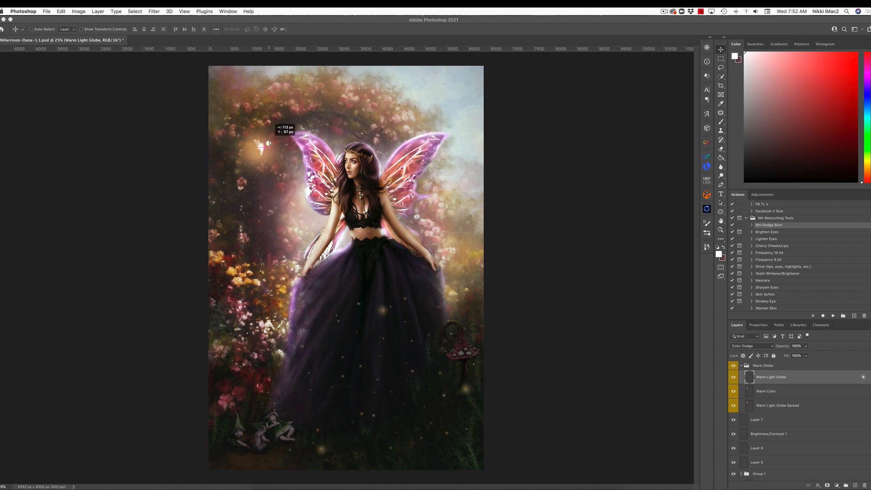
# Step: Stretch the Warm Light Globe vertically into a slim candle flame and move it above the sleeping nymphs
pyautogui.moveTo(268, 143); pyautogui.dragTo(267, 139)
pyautogui.press('super+t')
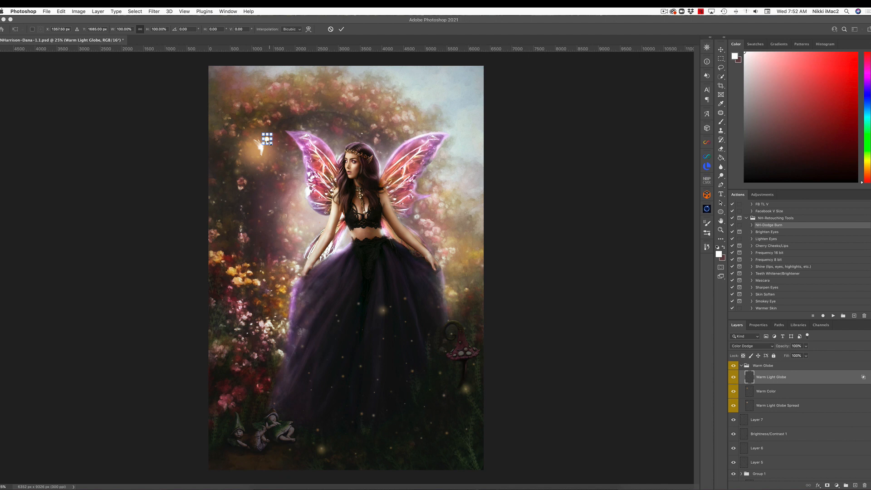
pyautogui.moveTo(267, 143); pyautogui.dragTo(272, 191)
pyautogui.press('Return')
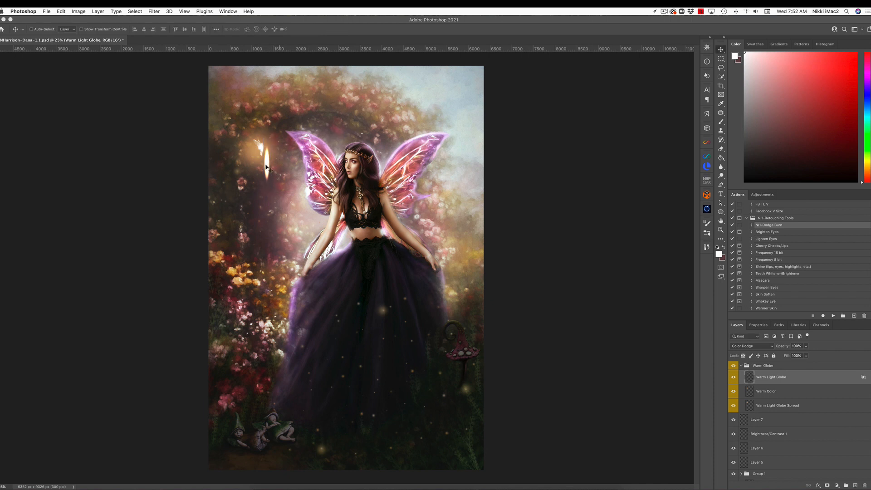
pyautogui.moveTo(268, 168); pyautogui.dragTo(256, 402)
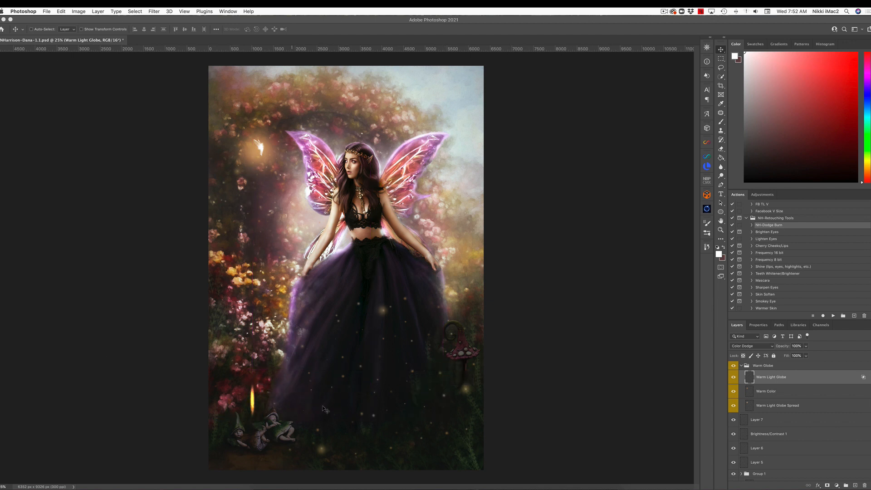
# Step: Move the Warm Color and Warm Light Globe Spread layers together onto the flame above the sleeping nymphs
pyautogui.click(774, 391)
pyautogui.click(789, 411)
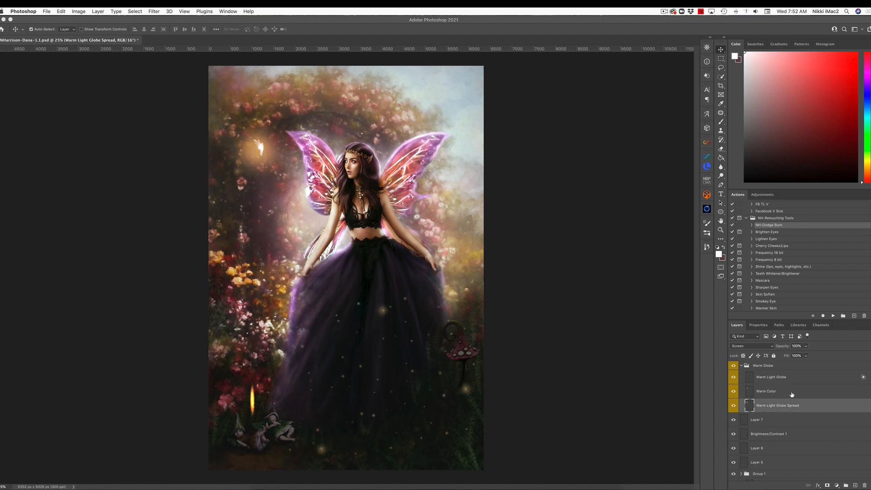
pyautogui.keyDown('shift'); pyautogui.click(792, 394); pyautogui.keyUp('shift')
pyautogui.moveTo(261, 152); pyautogui.dragTo(276, 424)
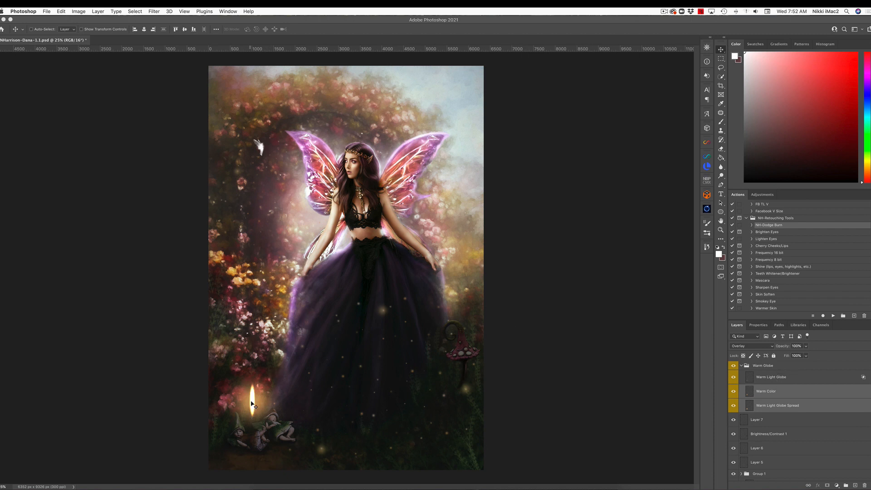
# Step: Move all three Warm Globe layers to the mushroom, scale them to 47.21% and set the flame above its curled tip
pyautogui.keyDown('super'); pyautogui.click(790, 377); pyautogui.keyUp('super')
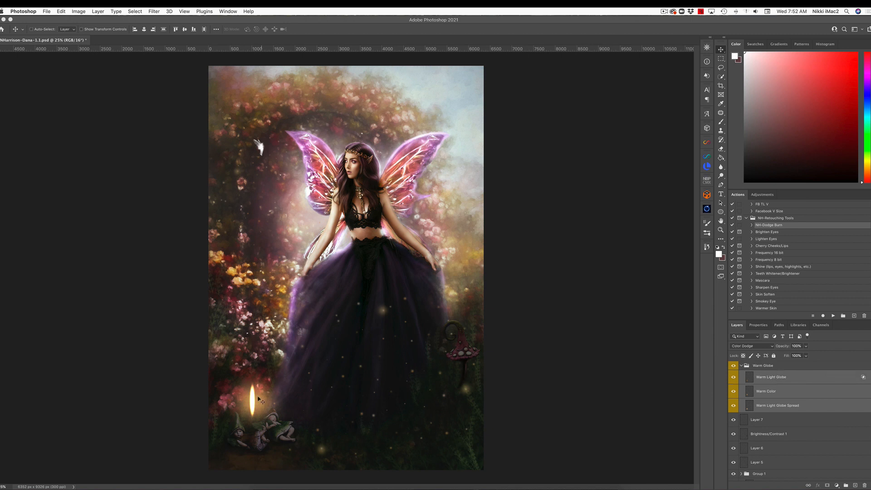
pyautogui.moveTo(259, 400); pyautogui.dragTo(443, 334)
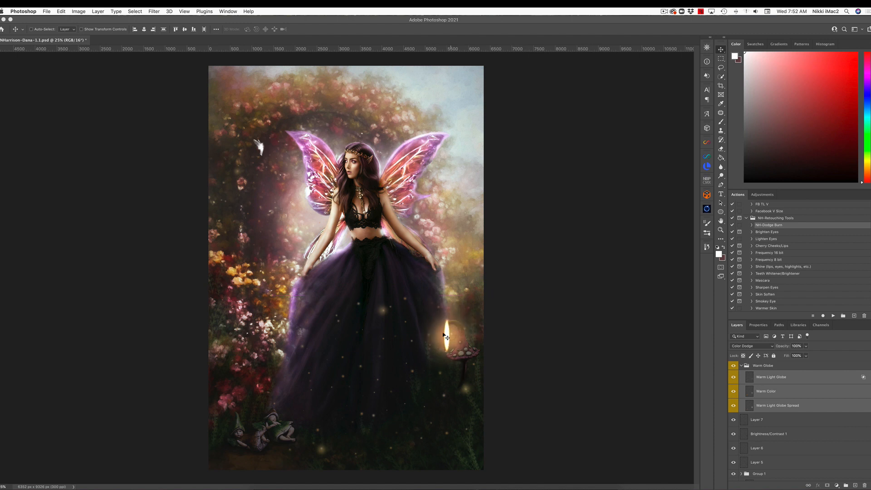
pyautogui.press('super+t')
pyautogui.moveTo(493, 300); pyautogui.dragTo(449, 314)
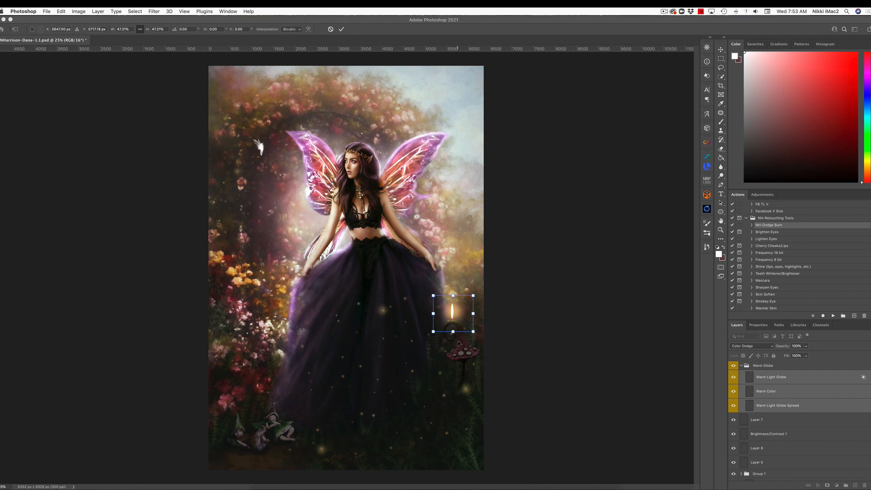
pyautogui.press('Return')
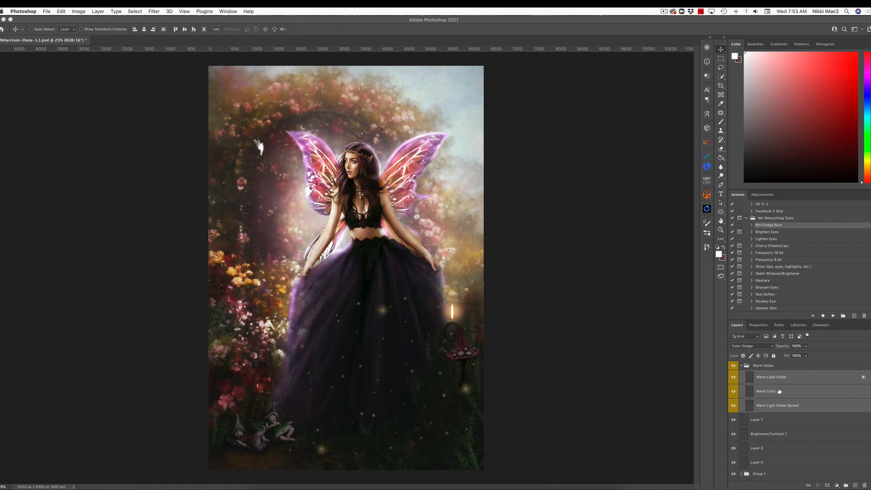
# Step: Enlarge the Warm Color layer slightly so its glow spreads wider around the mushroom's flame
pyautogui.click(793, 377)
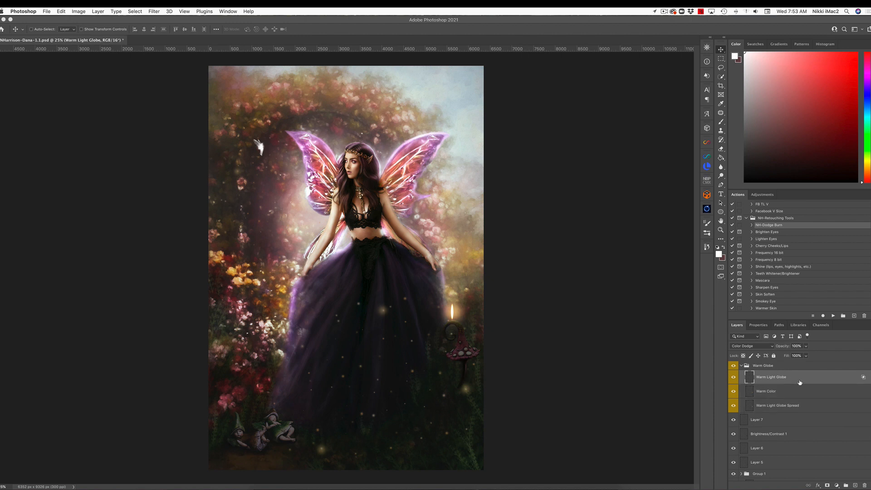
pyautogui.click(792, 391)
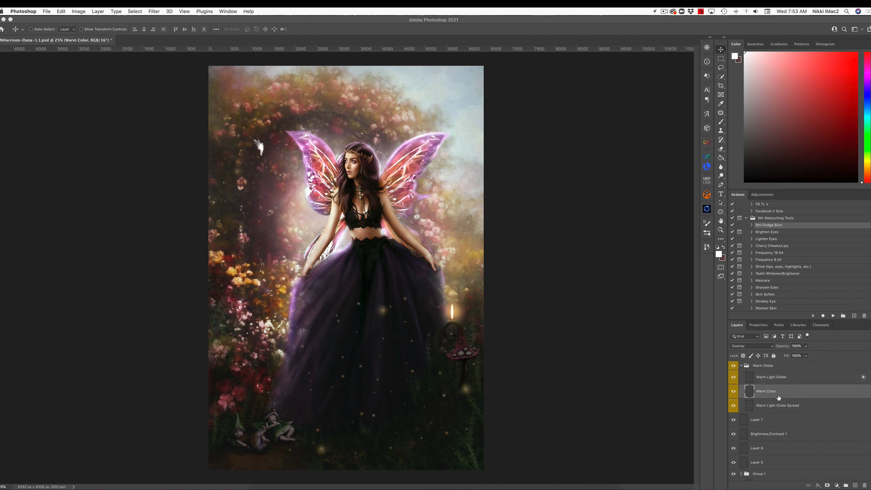
pyautogui.press('super+t')
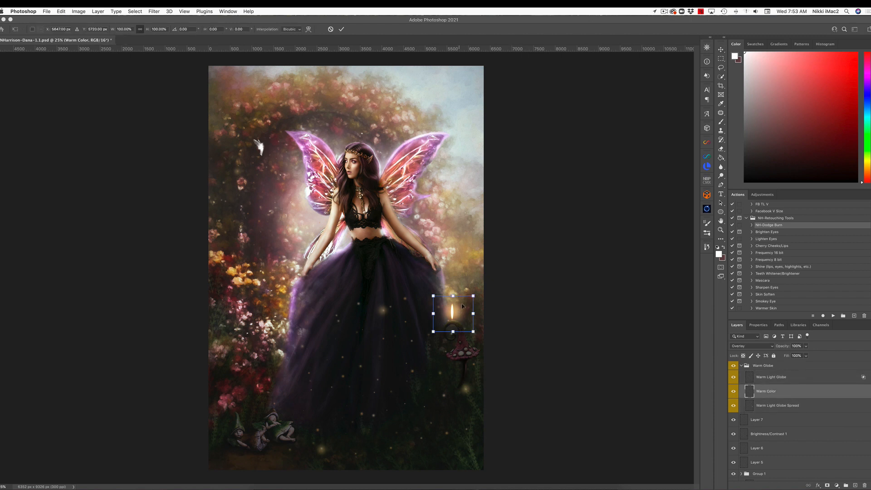
pyautogui.moveTo(476, 292)
pyautogui.mouseDown()
pyautogui.moveTo(498, 272)
pyautogui.moveTo(496, 284)
pyautogui.moveTo(486, 285)
pyautogui.mouseUp()
pyautogui.press('Return')
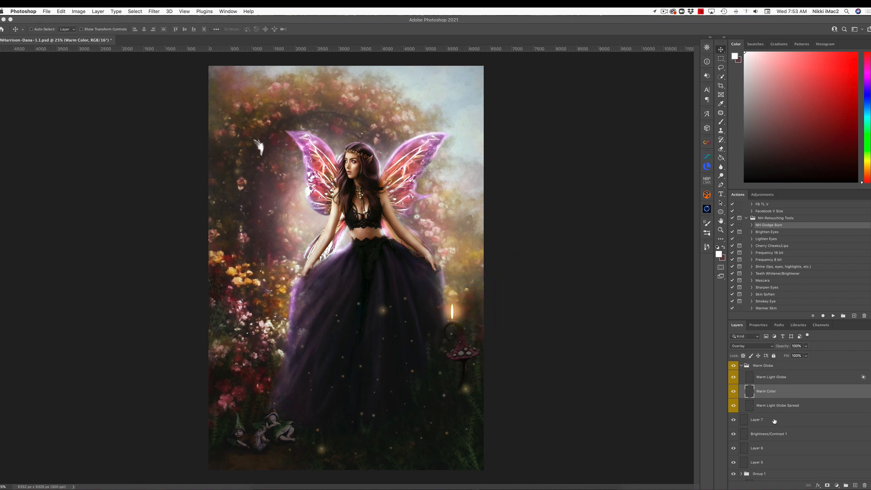
# Step: Resize the Warm Light Globe Spread layer around the flame above the mushroom
pyautogui.click(776, 406)
pyautogui.press('super+t')
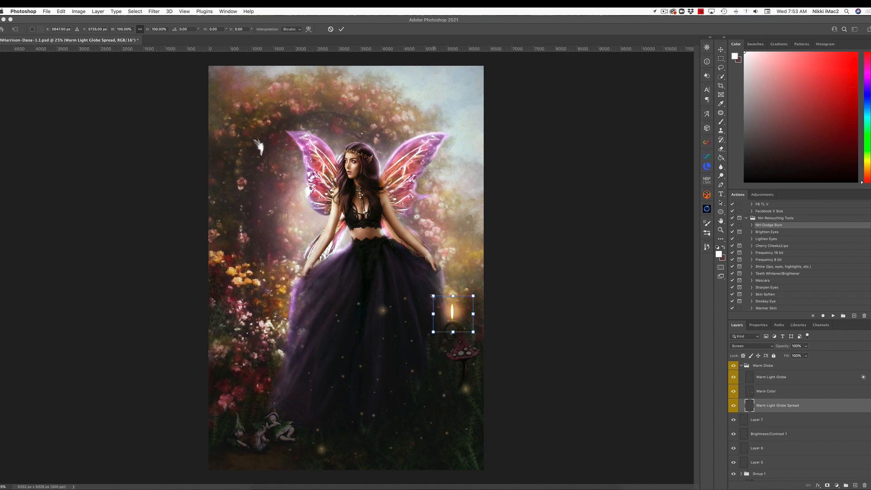
pyautogui.moveTo(432, 296); pyautogui.dragTo(467, 312)
pyautogui.press('Return')
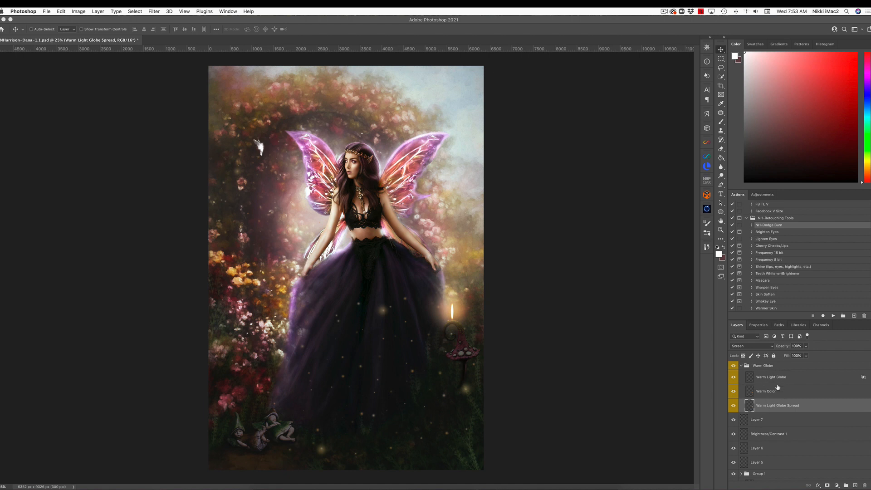
# Step: Hide the Warm Light Globe layer and move the Warm Color and Warm Light Globe Spread layers together onto the small stamped fairy
pyautogui.click(733, 377)
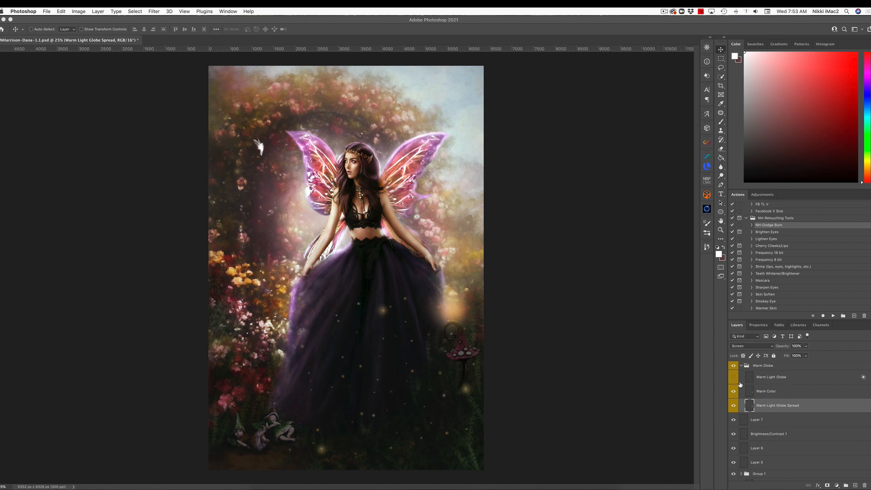
pyautogui.keyDown('super'); pyautogui.click(776, 392); pyautogui.keyUp('super')
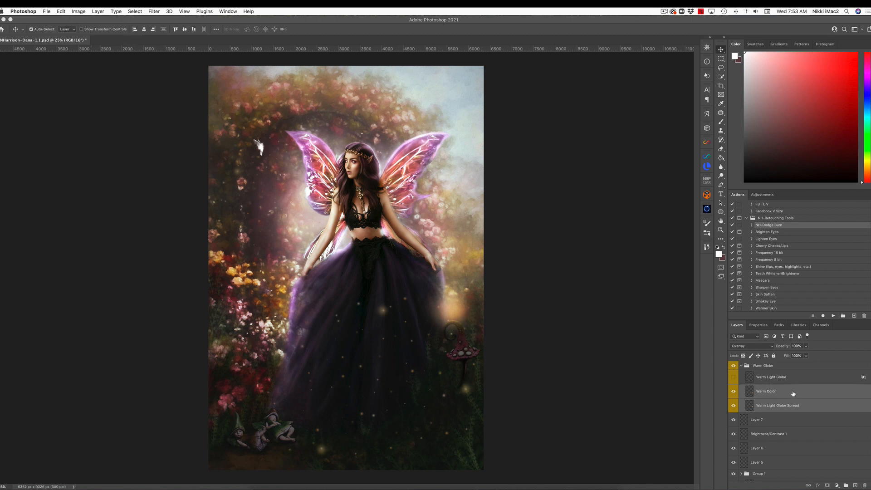
pyautogui.moveTo(456, 310); pyautogui.dragTo(263, 153)
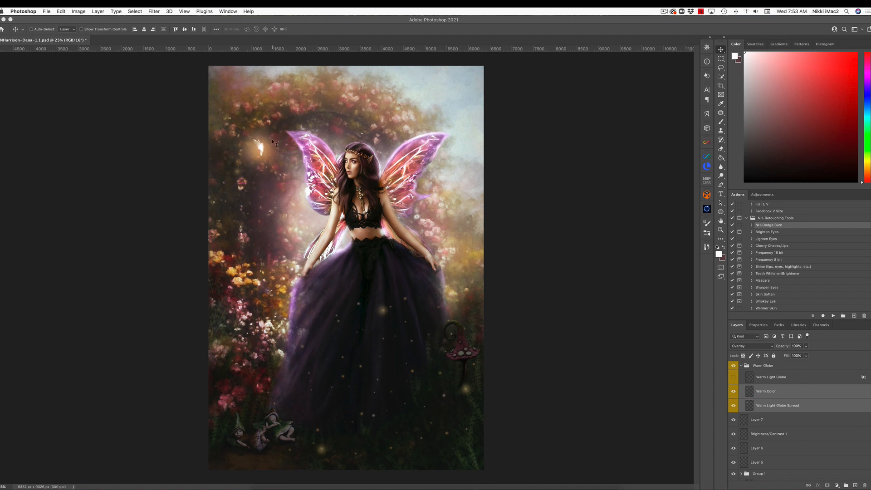
# Step: Try the Warm Light Globe Spread layer above Warm Color and restore the original layer order
pyautogui.click(803, 395)
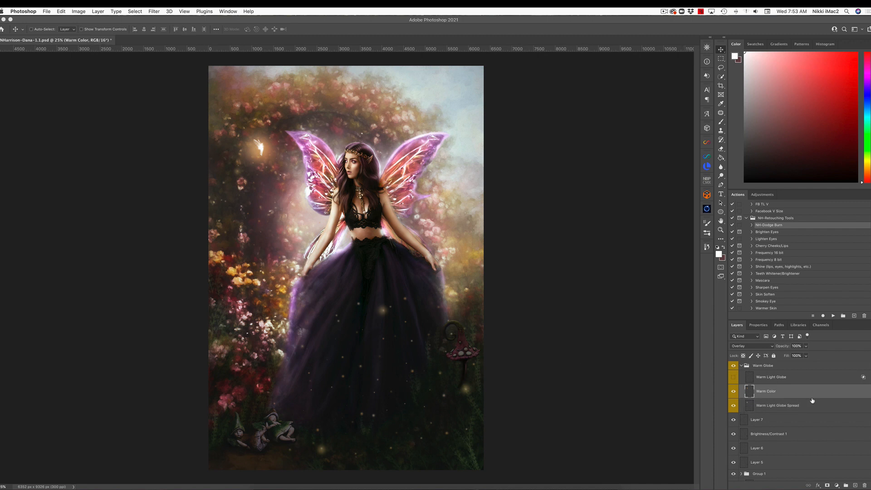
pyautogui.click(777, 405)
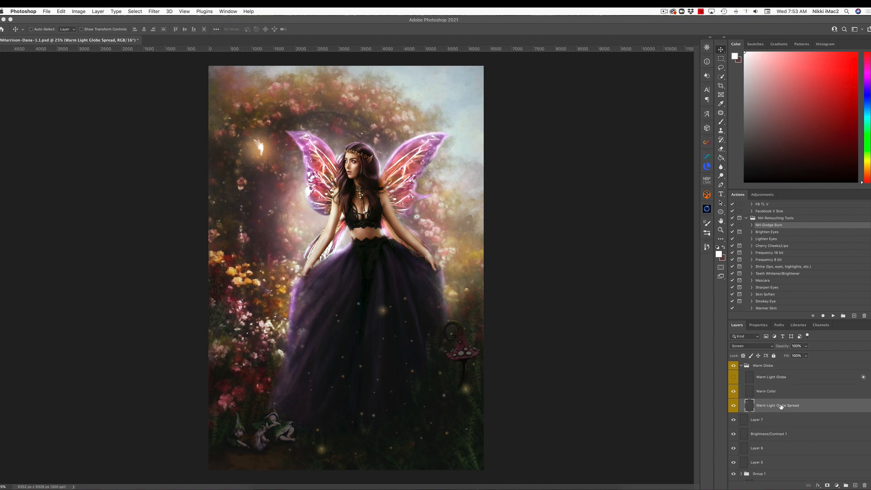
pyautogui.moveTo(781, 407); pyautogui.dragTo(793, 395)
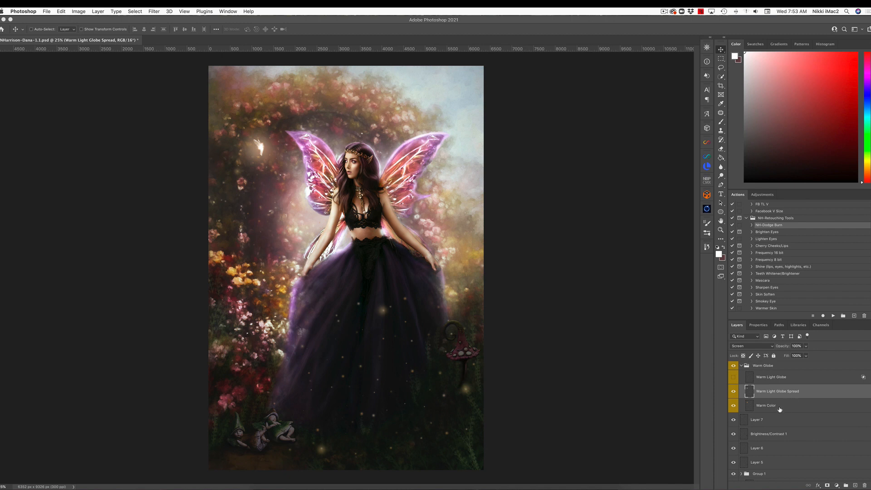
pyautogui.click(783, 408)
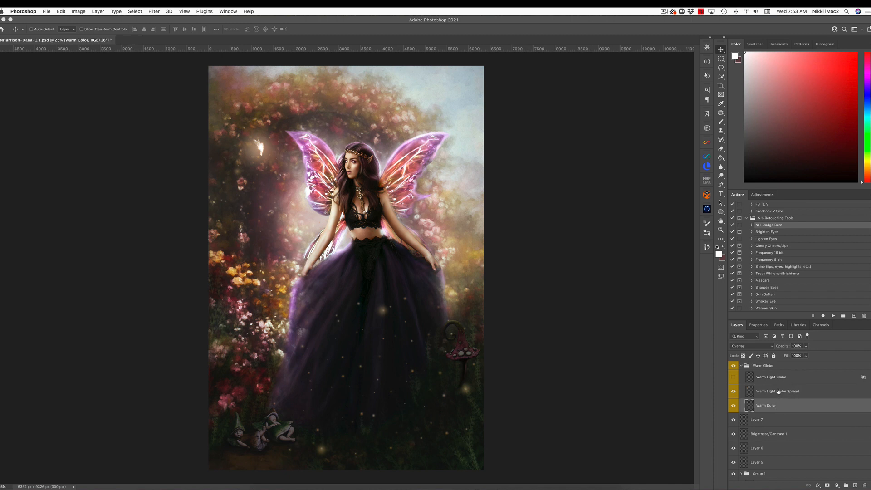
pyautogui.moveTo(778, 391); pyautogui.dragTo(804, 410)
# Step: Compare the image with and without the Warm Light Globe flame, leave that layer hidden and collapse the Warm Globe group
pyautogui.click(767, 378)
pyautogui.click(733, 377)
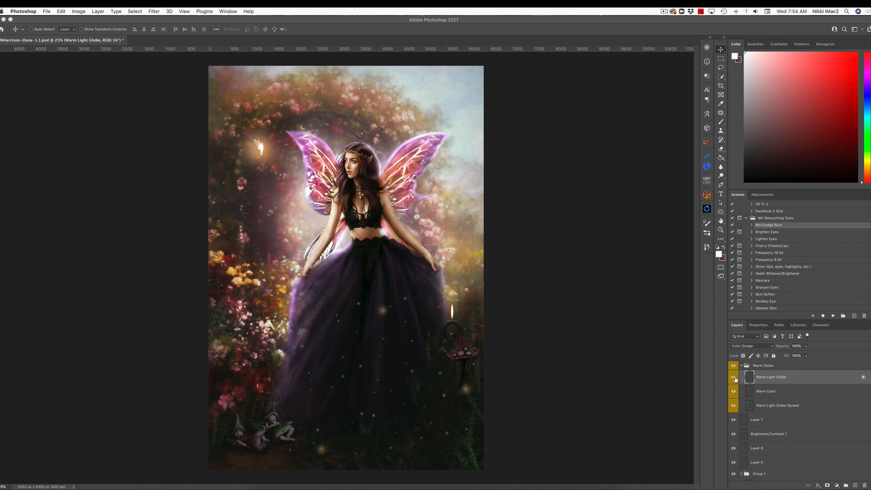
pyautogui.click(736, 379)
pyautogui.click(736, 379)
pyautogui.click(737, 381)
pyautogui.click(734, 378)
pyautogui.click(734, 381)
pyautogui.click(747, 370)
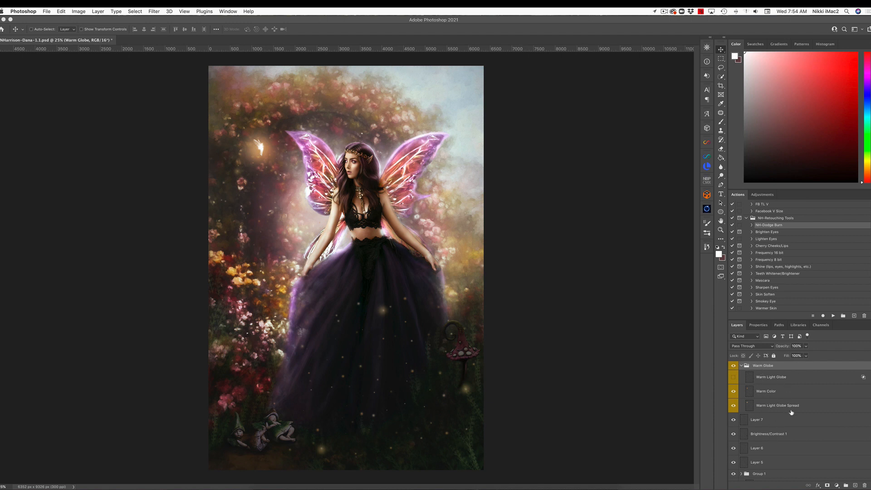
pyautogui.click(741, 366)
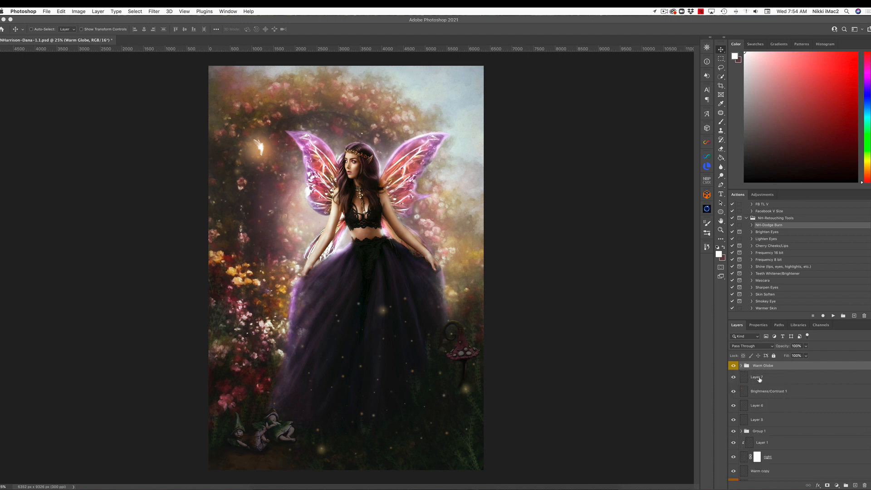
# Step: Check what Brightness/Contrast 1 and Layer 7 contain by toggling their visibility
pyautogui.click(733, 391)
pyautogui.click(775, 392)
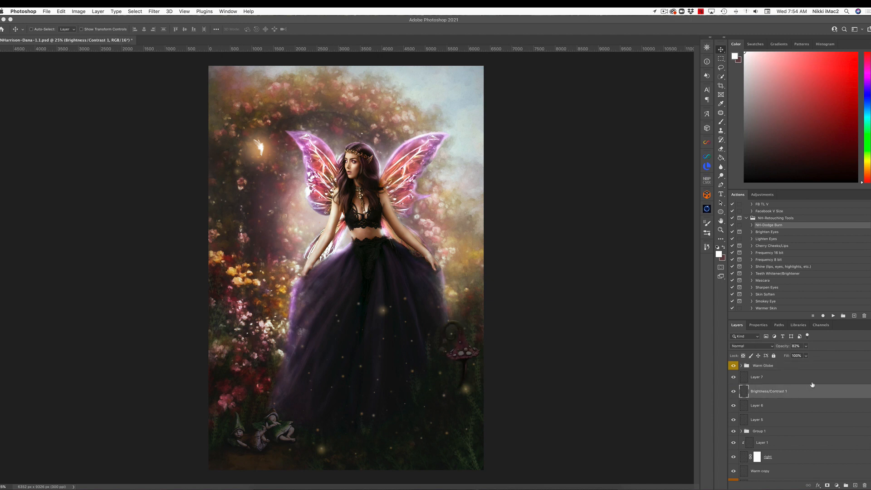
pyautogui.click(734, 377)
pyautogui.click(733, 376)
pyautogui.click(734, 377)
pyautogui.click(734, 377)
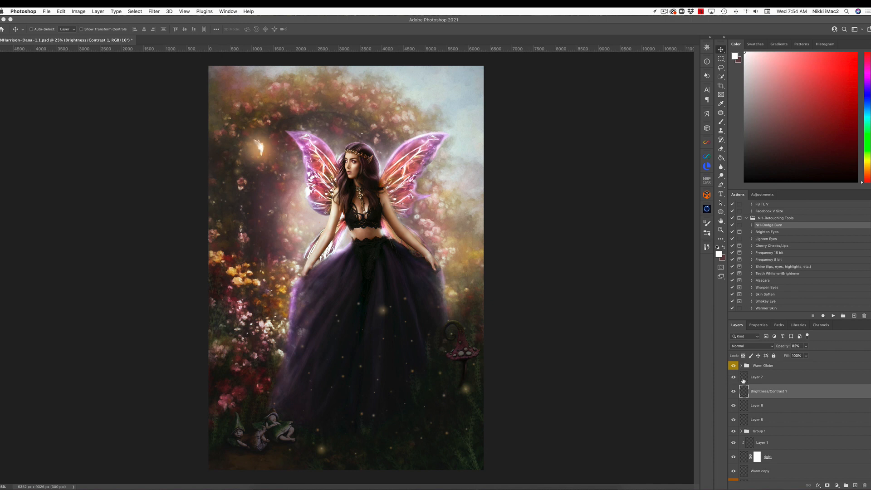
# Step: Rename the Brightness/Contrast 1 layer as mushroom and merge it with Layer 6 and Layer 5
pyautogui.doubleClick(773, 391)
pyautogui.write('mushroom')
pyautogui.press('Return')
pyautogui.keyDown('shift'); pyautogui.click(783, 419); pyautogui.keyUp('shift')
pyautogui.rightClick(794, 410)
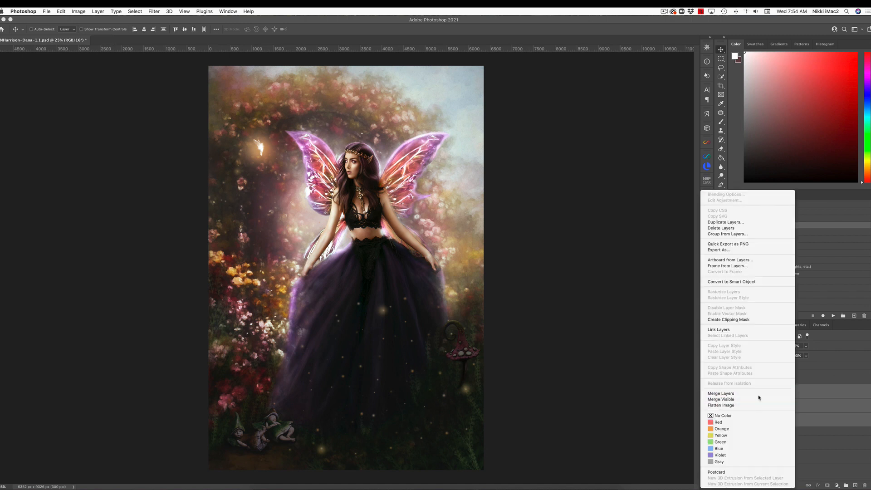
pyautogui.click(759, 393)
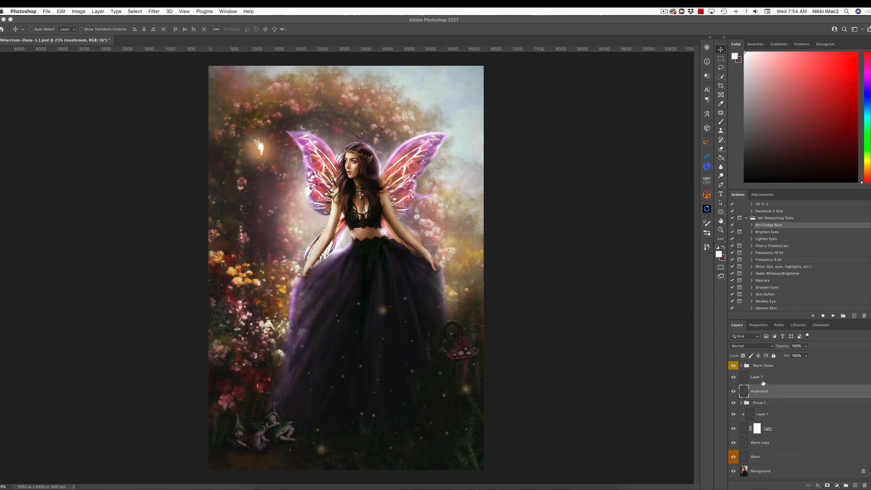
# Step: Check what Layer 7 and the expanded Group 1 contribute by toggling their visibility
pyautogui.click(733, 378)
pyautogui.click(733, 377)
pyautogui.click(744, 407)
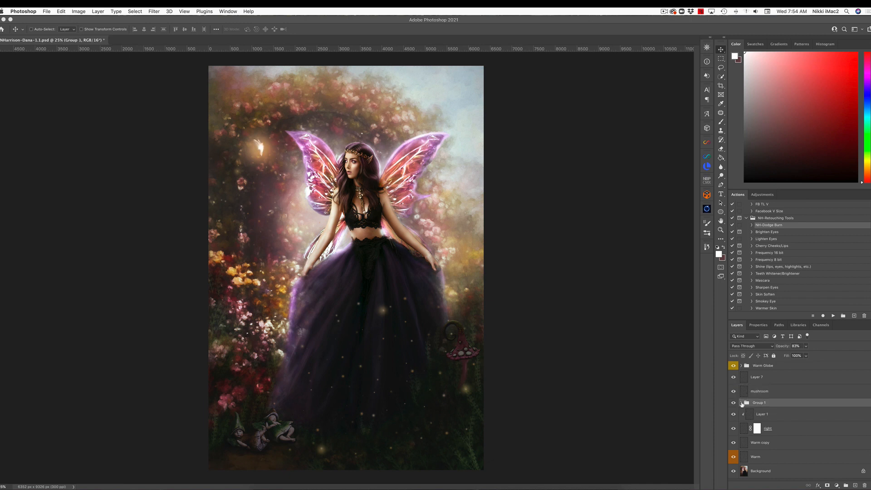
pyautogui.click(741, 402)
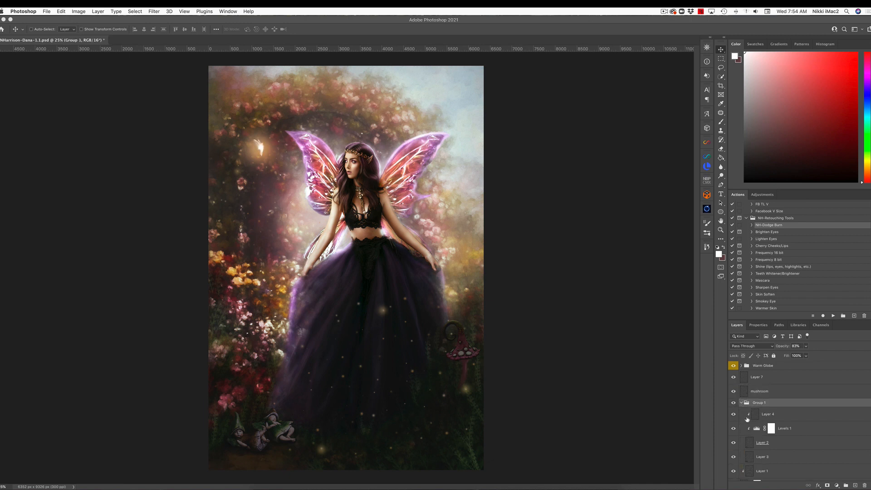
pyautogui.click(734, 403)
pyautogui.click(733, 403)
# Step: Set the Warm layer's opacity to 22% to soften the fireflies
pyautogui.scroll(-3, 851, 440)
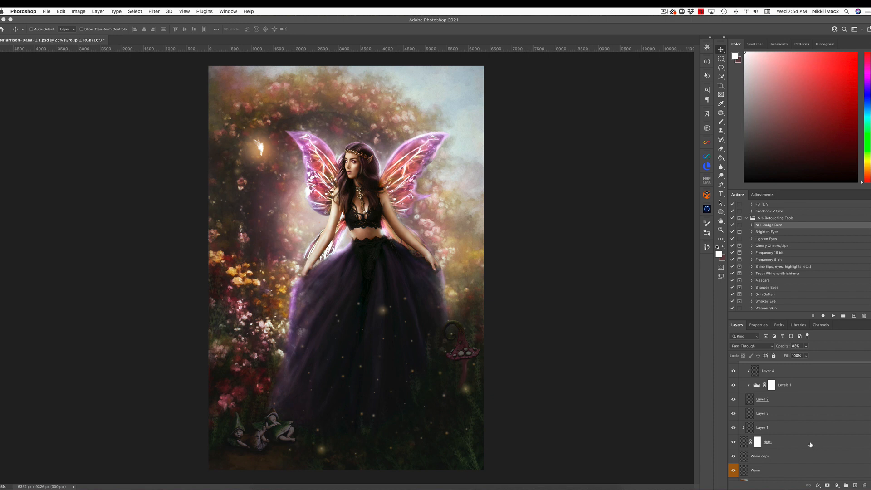
pyautogui.scroll(-1, 800, 421)
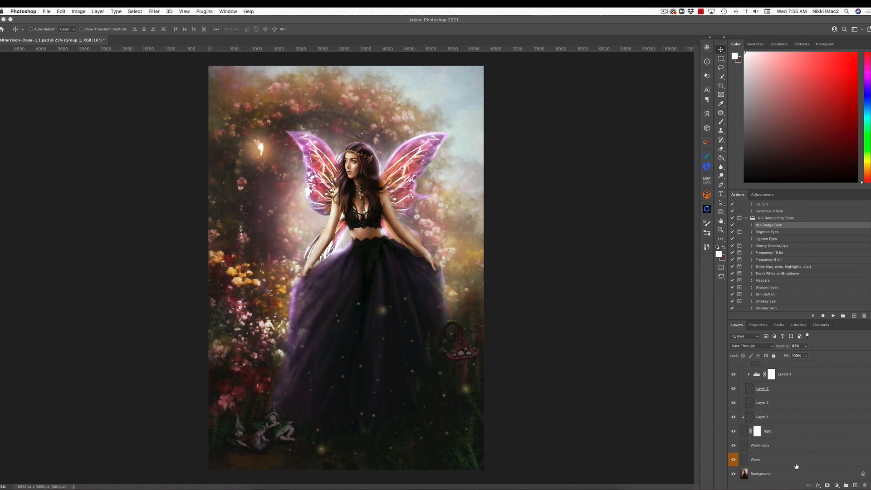
pyautogui.click(733, 460)
pyautogui.click(733, 460)
pyautogui.click(776, 462)
pyautogui.click(805, 347)
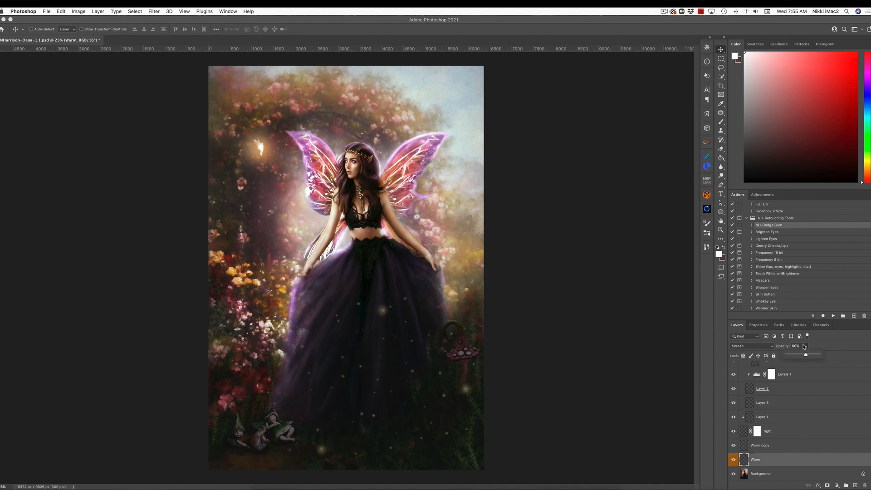
pyautogui.moveTo(805, 346); pyautogui.dragTo(795, 357)
pyautogui.click(735, 446)
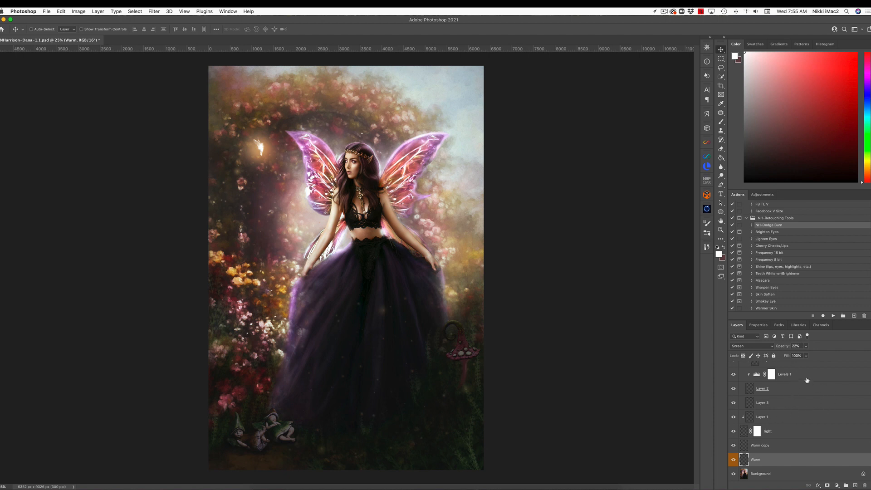
# Step: Flatten the image and run the NH-Dodge Burn action
pyautogui.click(98, 12)
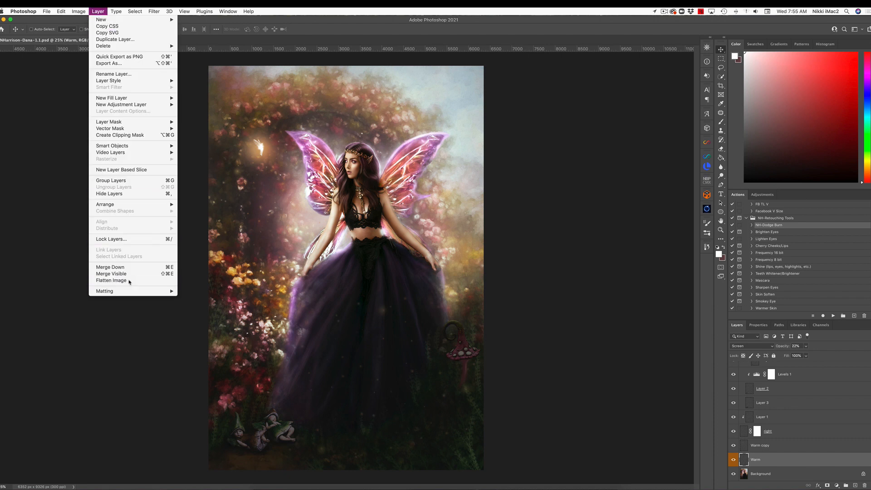
pyautogui.click(111, 280)
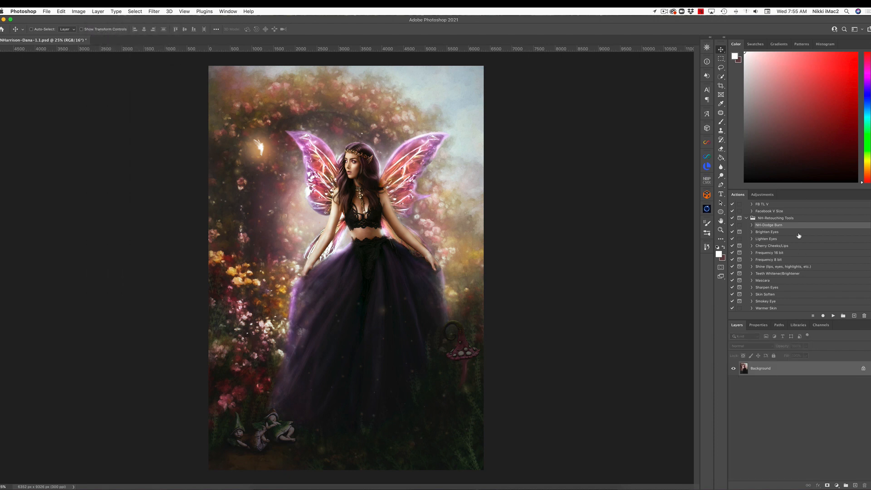
pyautogui.click(833, 316)
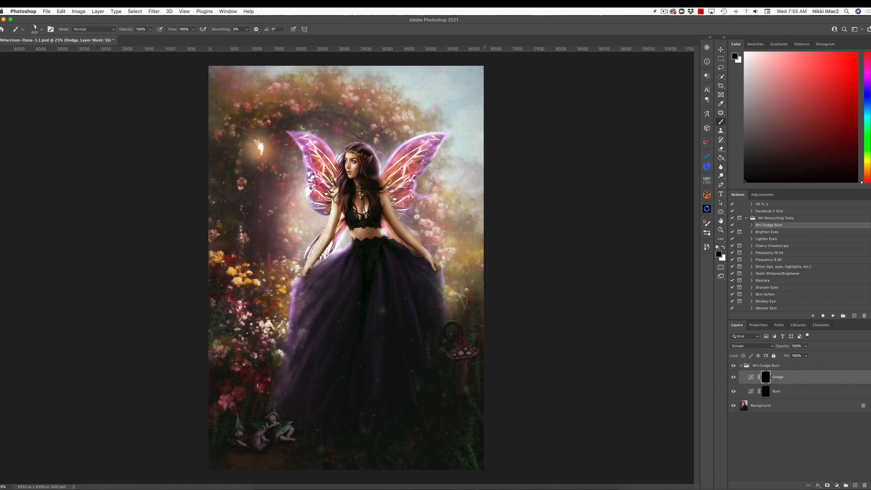
# Step: Choose the 35 px soft round brush and set its flow to 1%
pyautogui.click(41, 30)
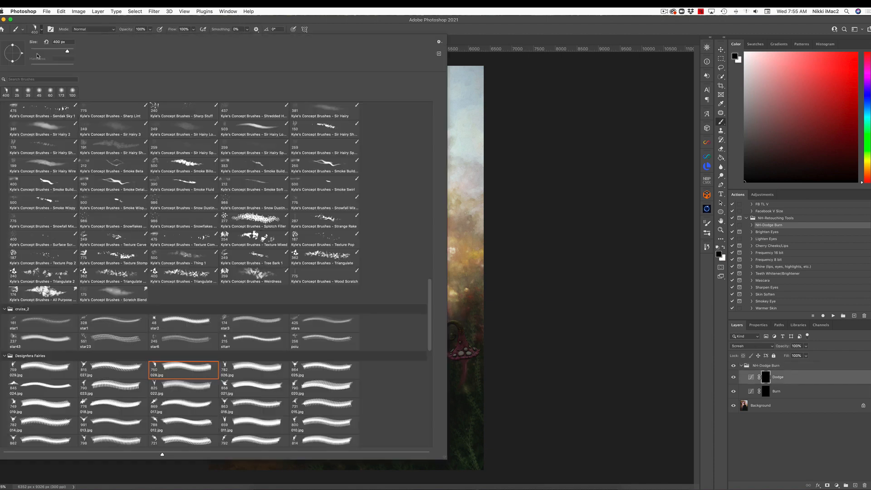
pyautogui.click(28, 93)
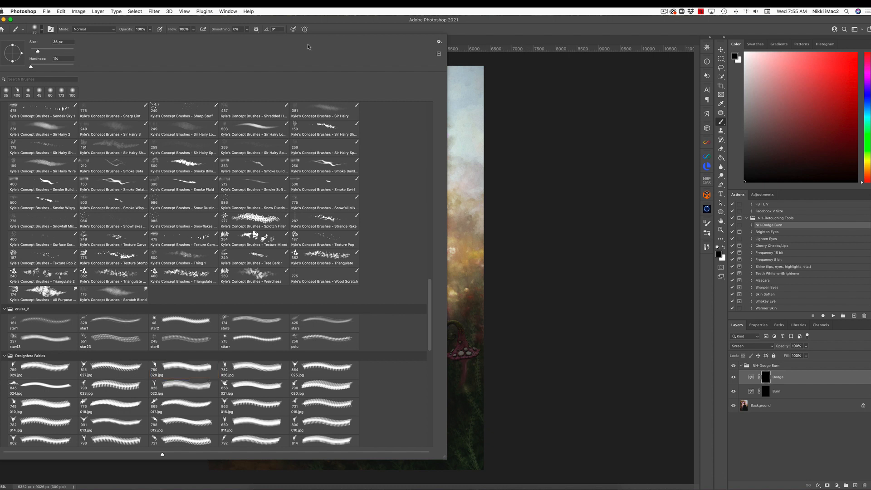
pyautogui.click(194, 29)
pyautogui.moveTo(196, 38); pyautogui.dragTo(161, 41)
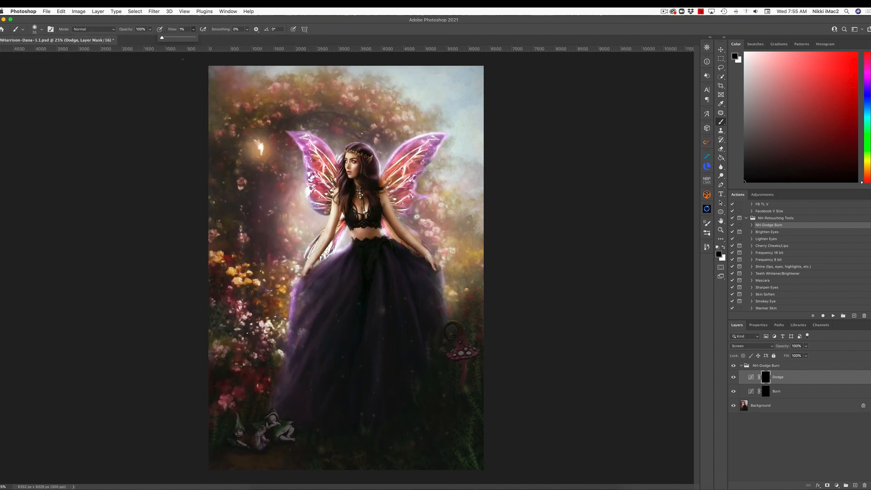
# Step: Brighten the mushroom by painting white on the Dodge layer mask, and switch to the Burn layer mask
pyautogui.moveTo(467, 354); pyautogui.dragTo(485, 353)
pyautogui.press('x')
pyautogui.hotkey('alt', '[')
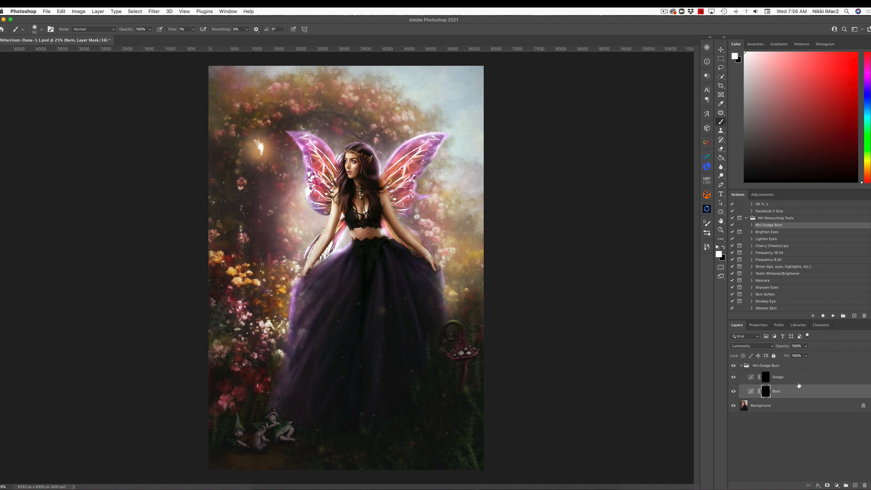
# Step: Set the brush flow to 4% and brighten the sleeping nymphs on the Dodge layer mask
pyautogui.click(765, 377)
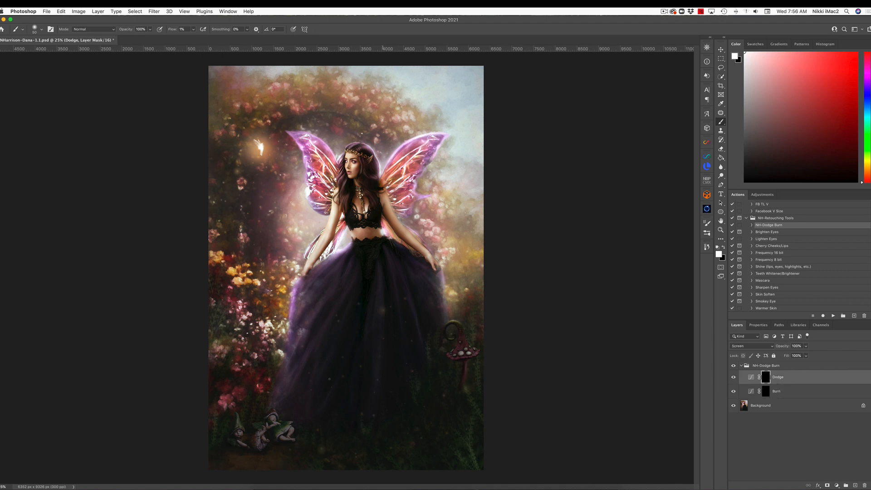
pyautogui.click(193, 29)
pyautogui.moveTo(194, 38); pyautogui.dragTo(195, 39)
# Step: Darken the shadows around the sleeping nymphs on the Burn layer mask, adjusting the brush size to fit
pyautogui.click(767, 392)
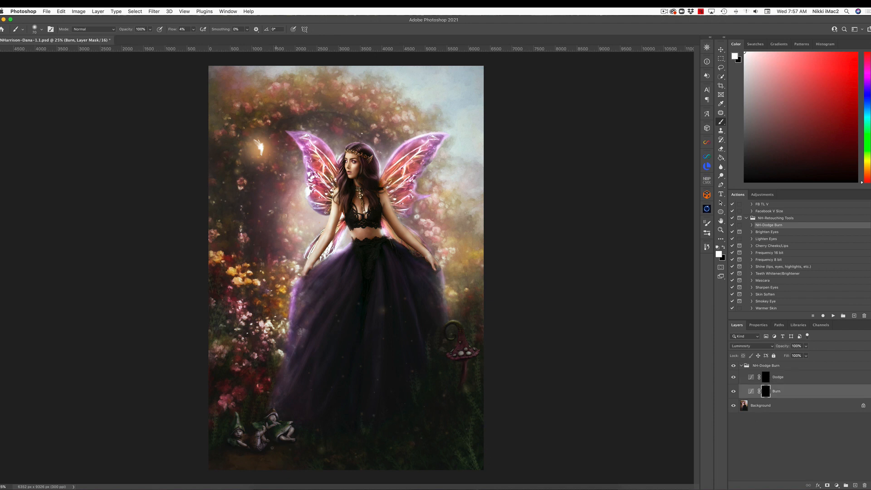
pyautogui.press(']')
pyautogui.press(']')
pyautogui.press(']')
pyautogui.press('[')
pyautogui.press('[')
# Step: Compare the image with and without the NH-Dodge Burn group and its Burn layer
pyautogui.click(742, 367)
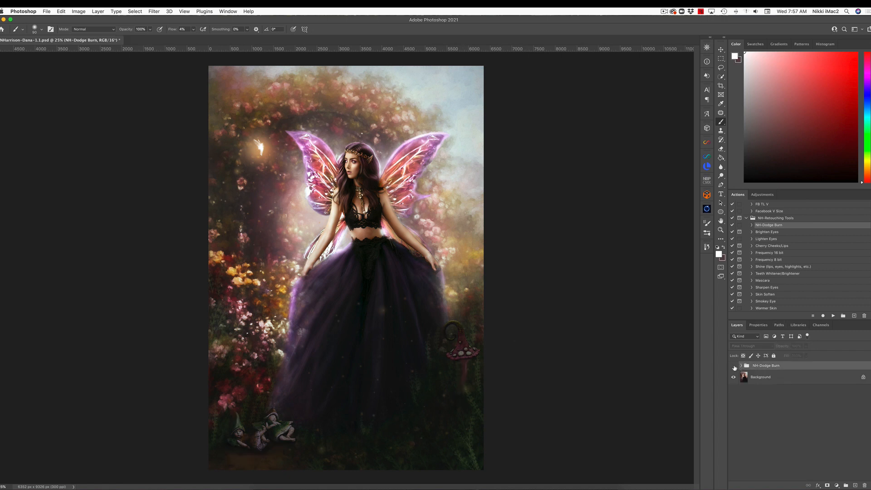
pyautogui.click(734, 367)
pyautogui.click(734, 368)
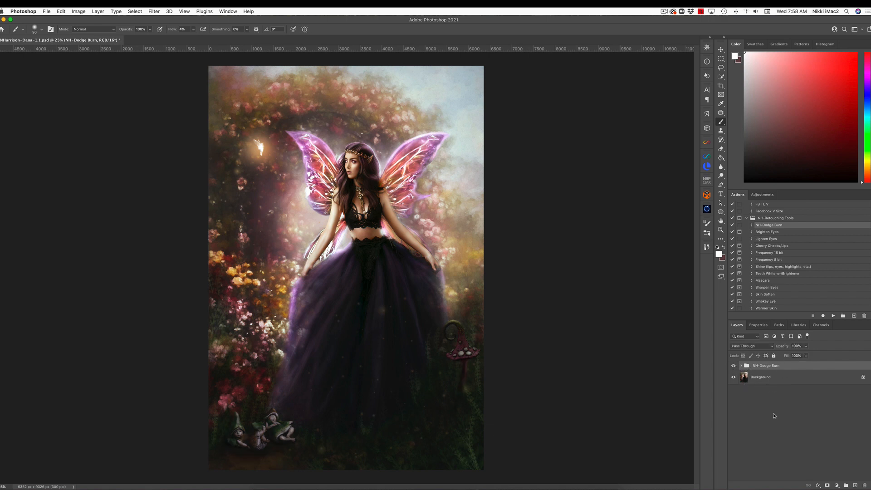
pyautogui.click(740, 366)
pyautogui.click(734, 392)
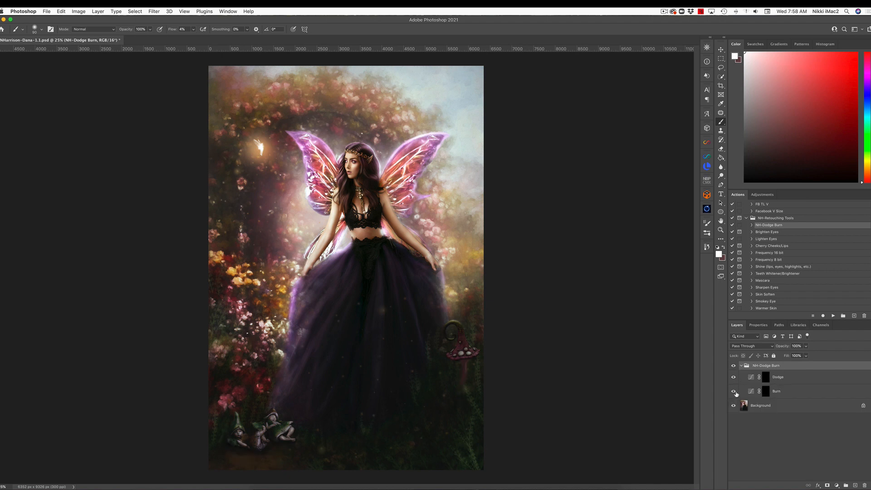
pyautogui.click(734, 392)
pyautogui.click(734, 392)
pyautogui.click(734, 392)
# Step: Paint black on the Burn layer mask beside the sleeping nymphs to reduce the darkening, and flatten the image
pyautogui.click(765, 391)
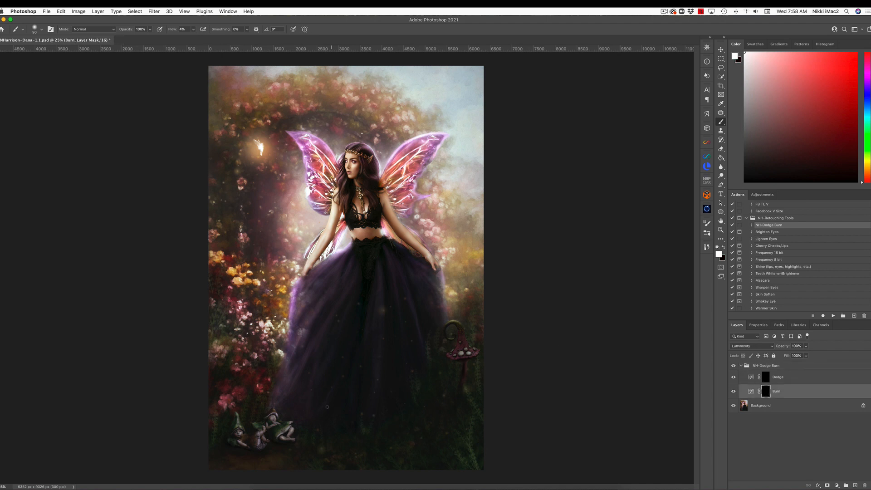
pyautogui.press('x')
pyautogui.moveTo(276, 417); pyautogui.dragTo(300, 417)
pyautogui.click(98, 11)
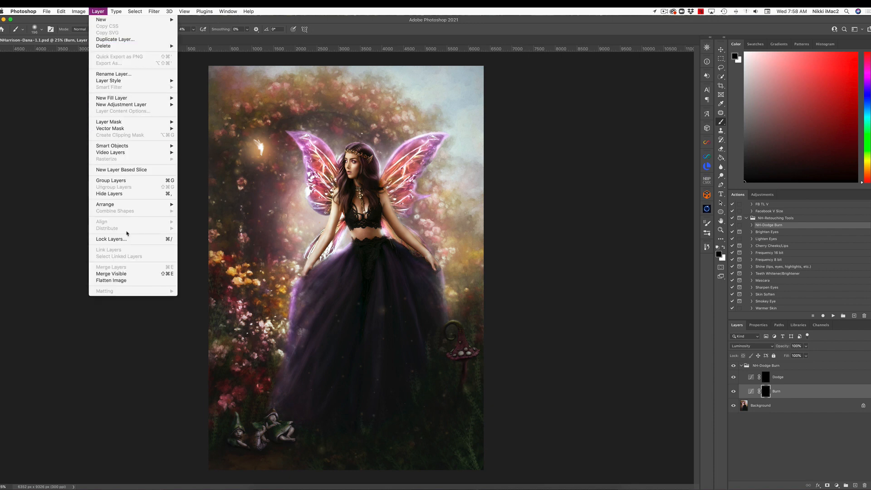
pyautogui.click(133, 283)
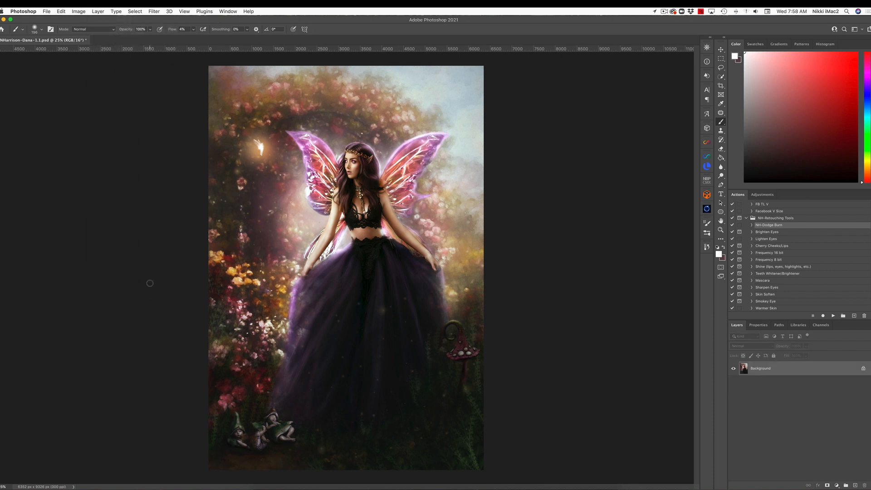